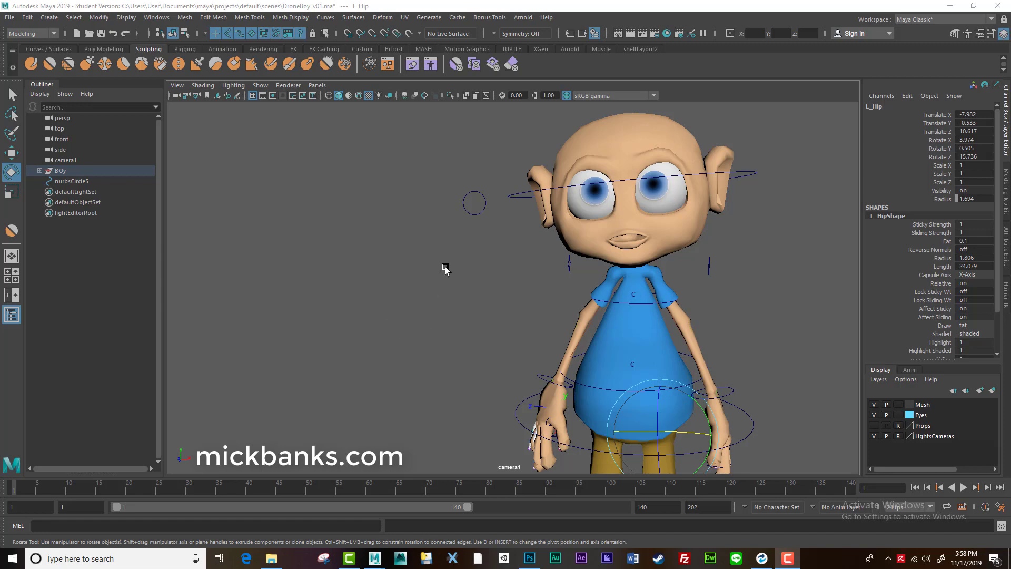
{"action": "left_click", "coordinate": [482, 198]}
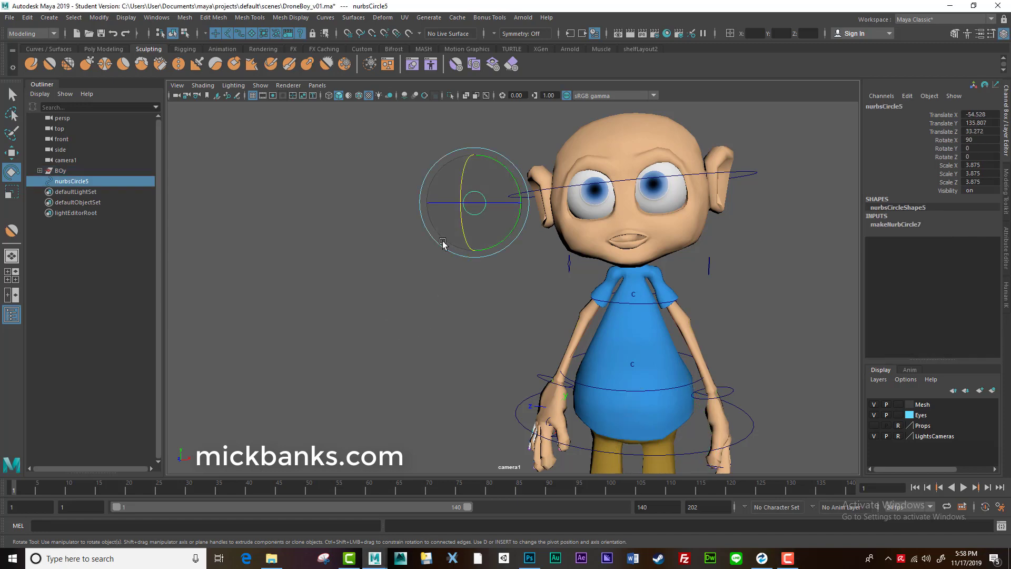
{"action": "mouse_move", "coordinate": [445, 243]}
{"action": "left_mouse_down"}
{"action": "mouse_move", "coordinate": [395, 264]}
{"action": "mouse_move", "coordinate": [450, 251]}
{"action": "left_mouse_up"}
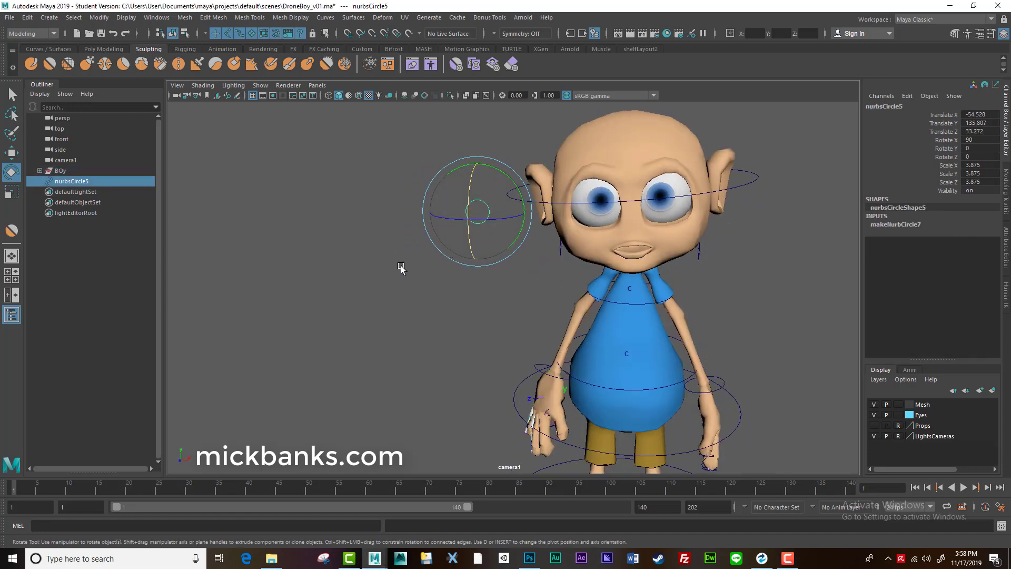
{"action": "middle_click_drag", "start_coordinate": [400, 269], "coordinate": [374, 269]}
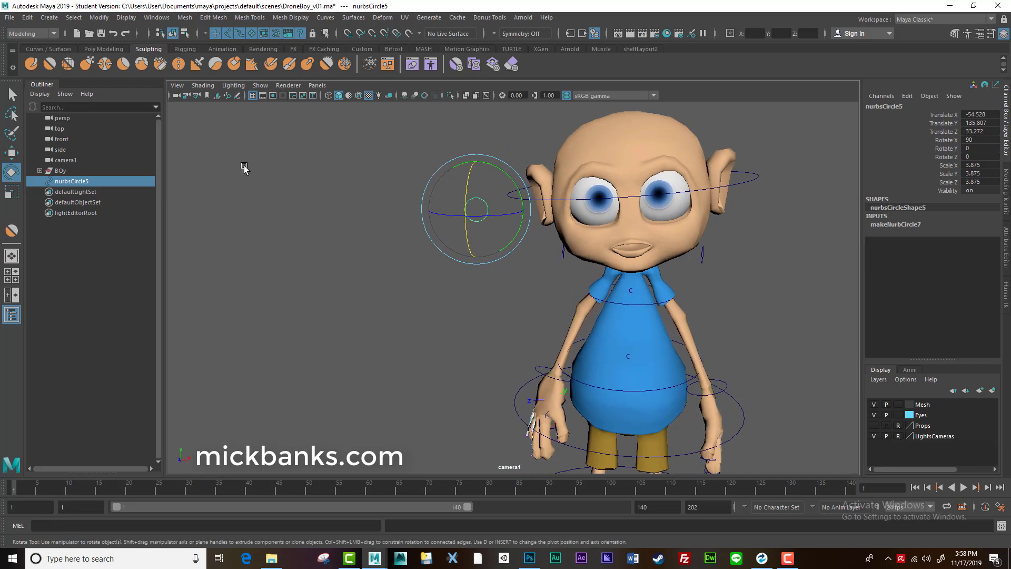
{"action": "left_click", "coordinate": [49, 18]}
{"action": "mouse_move", "coordinate": [87, 44]}
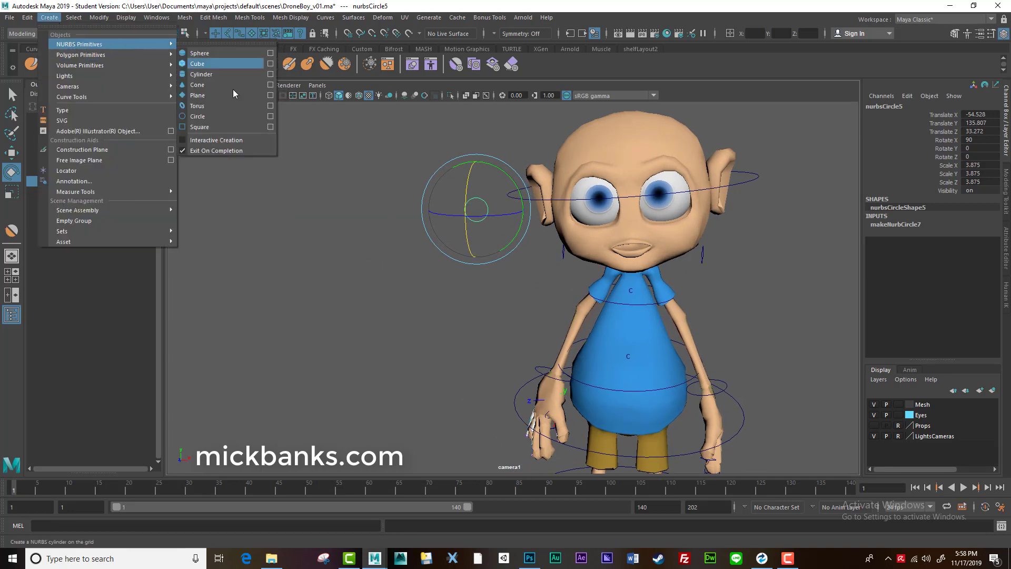
{"action": "left_click", "coordinate": [406, 286]}
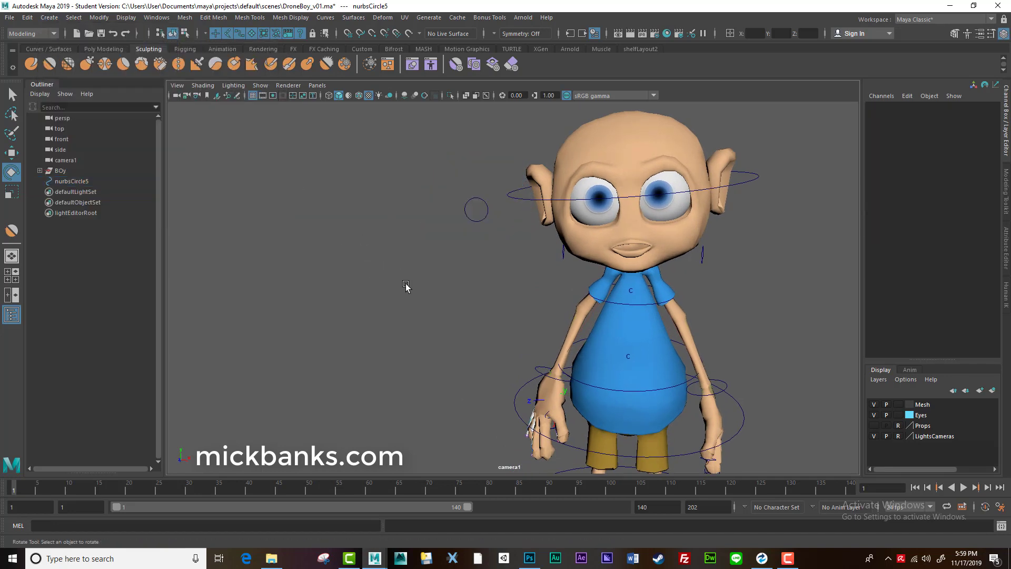
Move the NURBS circle beside the head closer to the ear along X, to a Translate X of about -44.26.
{"action": "left_click", "coordinate": [469, 205]}
{"action": "left_click_drag", "start_coordinate": [417, 221], "coordinate": [406, 255], "text": "alt"}
{"action": "key", "text": "w"}
{"action": "left_click_drag", "start_coordinate": [535, 212], "coordinate": [569, 215]}
{"action": "right_click_drag", "start_coordinate": [503, 277], "coordinate": [597, 387], "text": "alt"}
{"action": "left_click_drag", "start_coordinate": [597, 386], "coordinate": [570, 378], "text": "alt"}
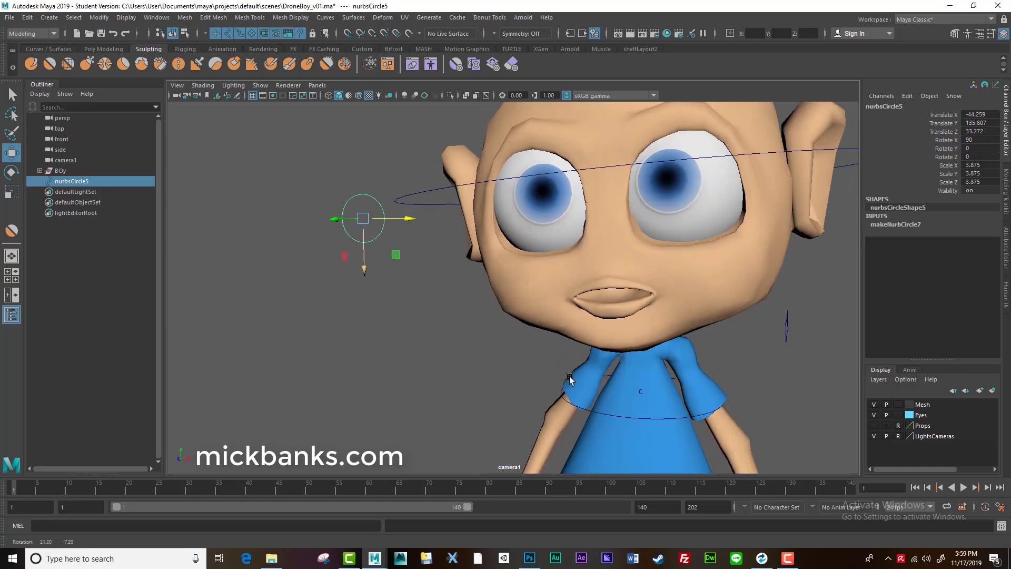
{"action": "right_click_drag", "start_coordinate": [569, 378], "coordinate": [499, 345], "text": "alt"}
{"action": "left_click_drag", "start_coordinate": [498, 346], "coordinate": [449, 259], "text": "alt"}
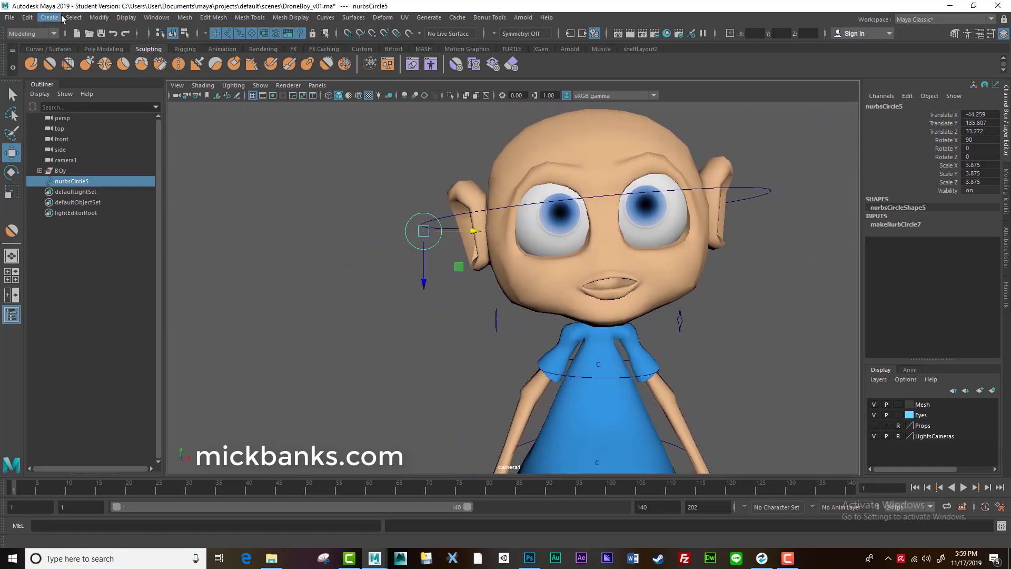
Freeze the circle's transformations and rename it Blivk_Ctrl.
{"action": "left_click", "coordinate": [99, 17]}
{"action": "left_click", "coordinate": [129, 64]}
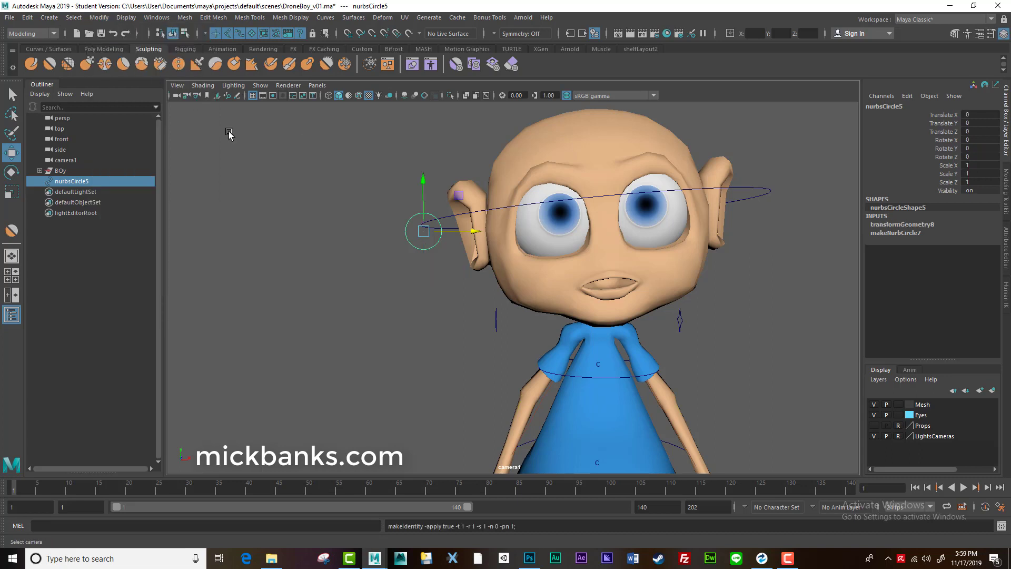
{"action": "double_click", "coordinate": [918, 106]}
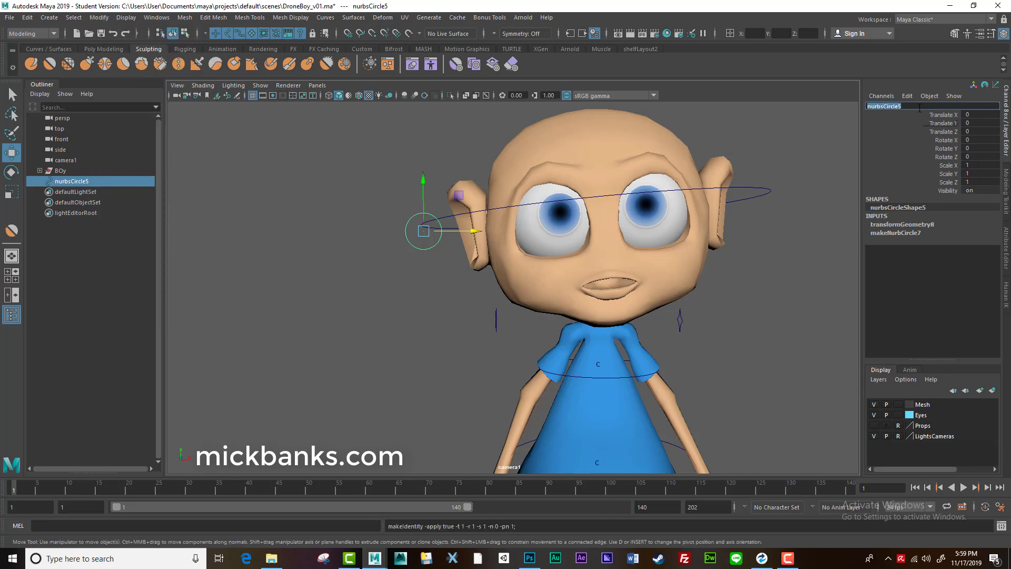
{"action": "type", "text": "Blivk Ctrl"}
{"action": "key", "text": "Return"}
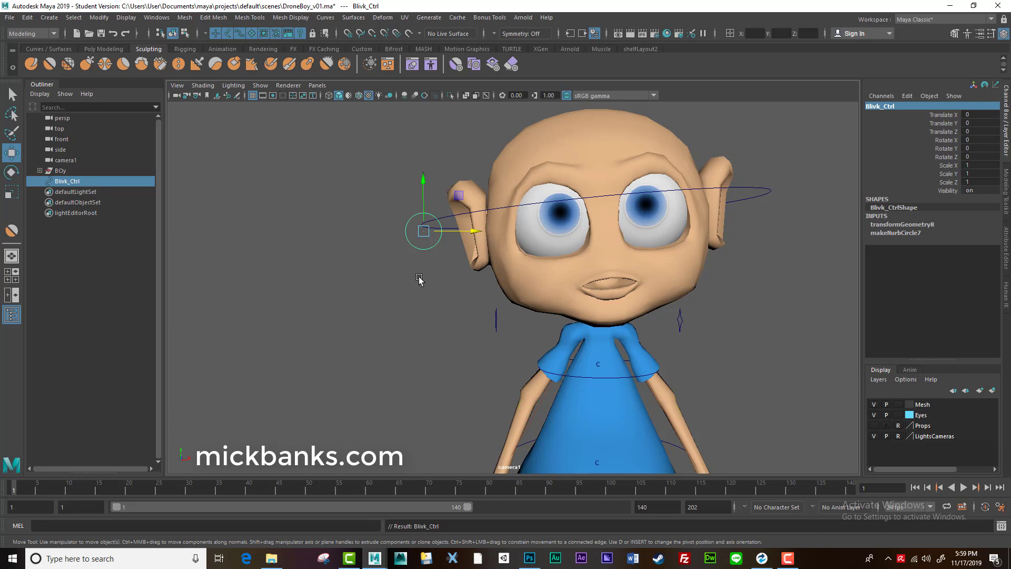
Check the Blink_L blend shape's weight slider in the Shape Editor, and close the editor.
{"action": "left_click", "coordinate": [413, 65]}
{"action": "left_click_drag", "start_coordinate": [248, 186], "coordinate": [174, 242]}
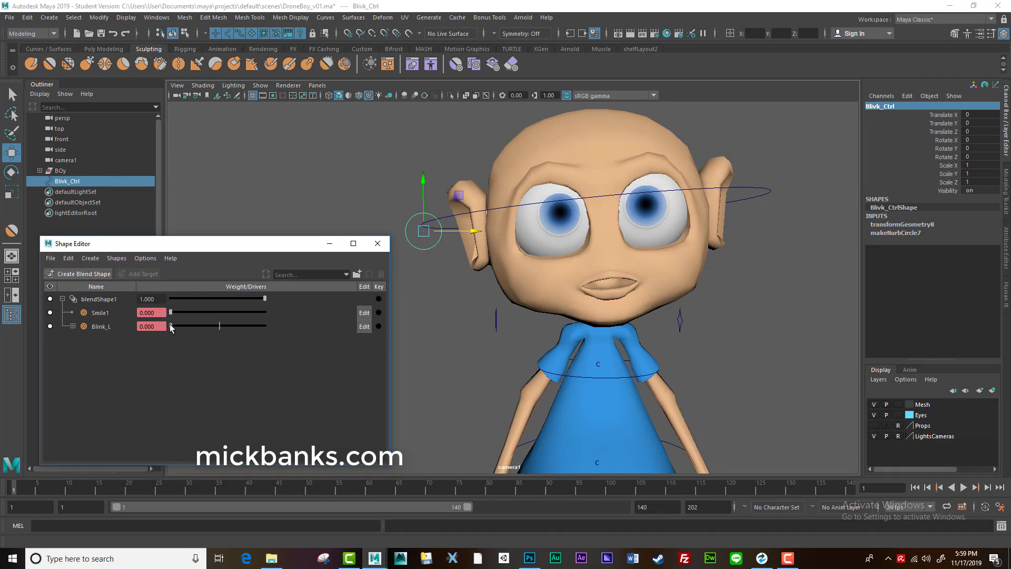
{"action": "left_click_drag", "start_coordinate": [171, 327], "coordinate": [119, 323]}
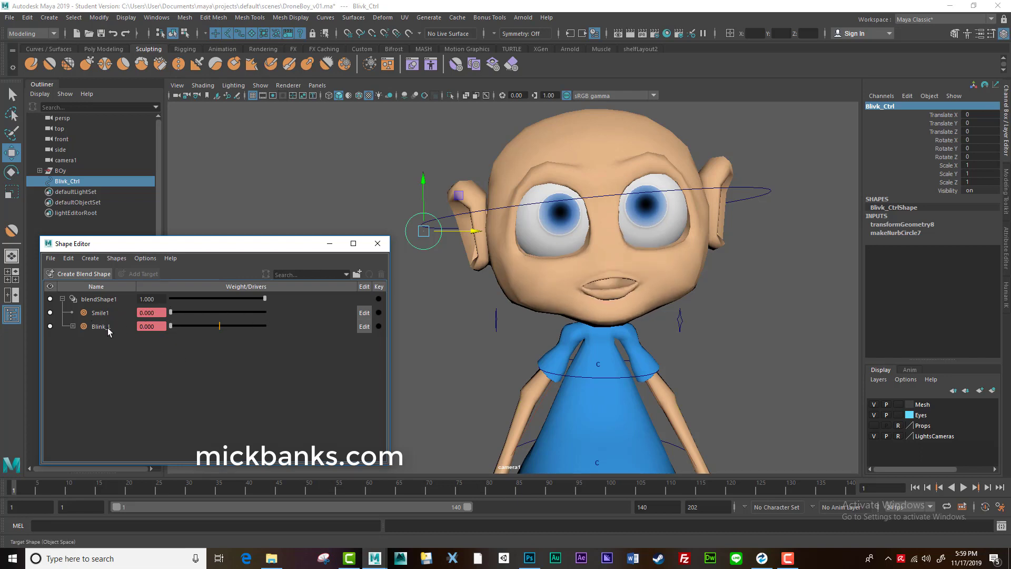
{"action": "left_click", "coordinate": [377, 243]}
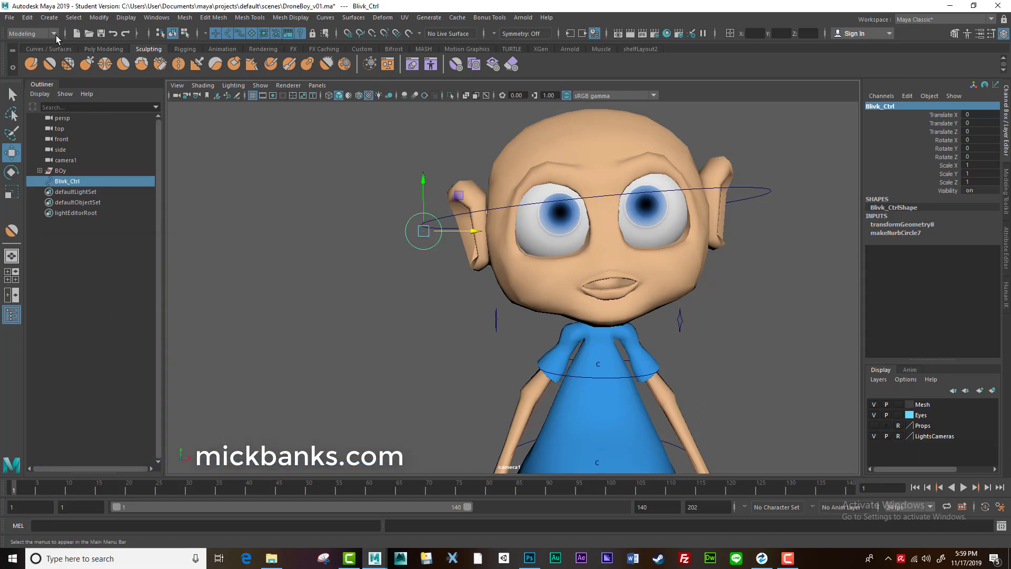
Switch to the Animation menu set and open the Set Driven Key window beside the character.
{"action": "left_click", "coordinate": [54, 33]}
{"action": "left_click", "coordinate": [50, 65]}
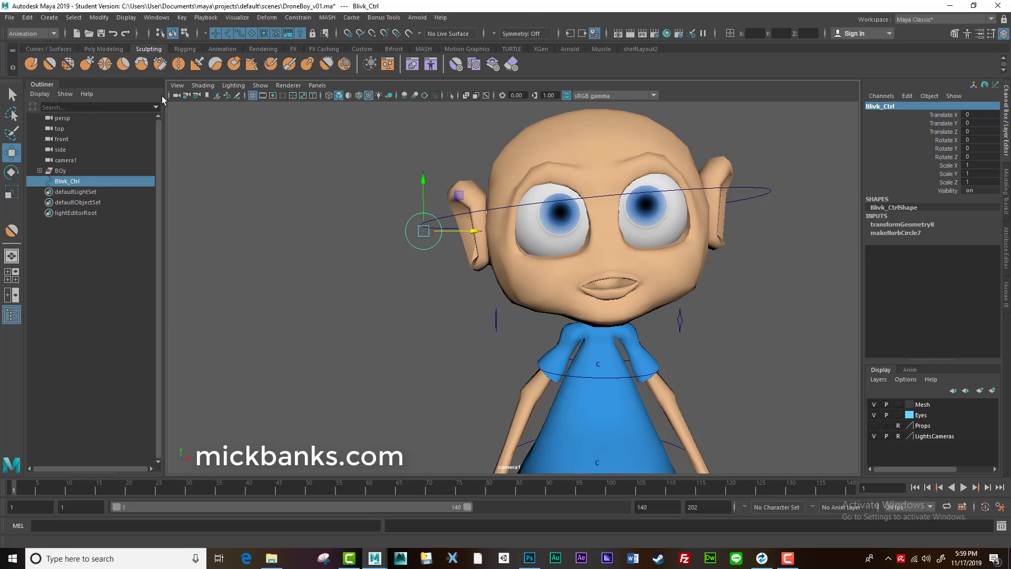
{"action": "left_click", "coordinate": [183, 18]}
{"action": "mouse_move", "coordinate": [277, 105]}
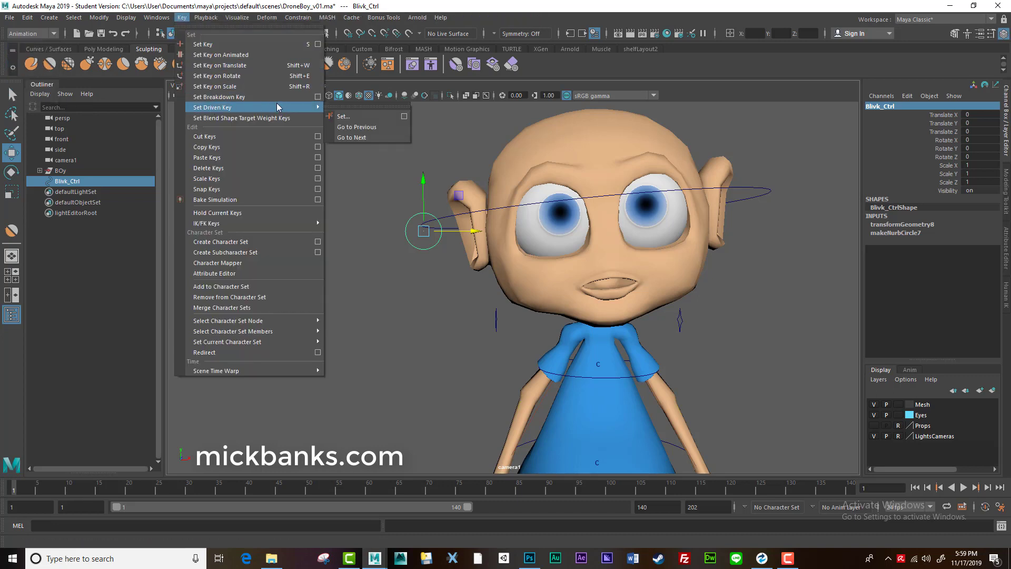
{"action": "left_click", "coordinate": [385, 113]}
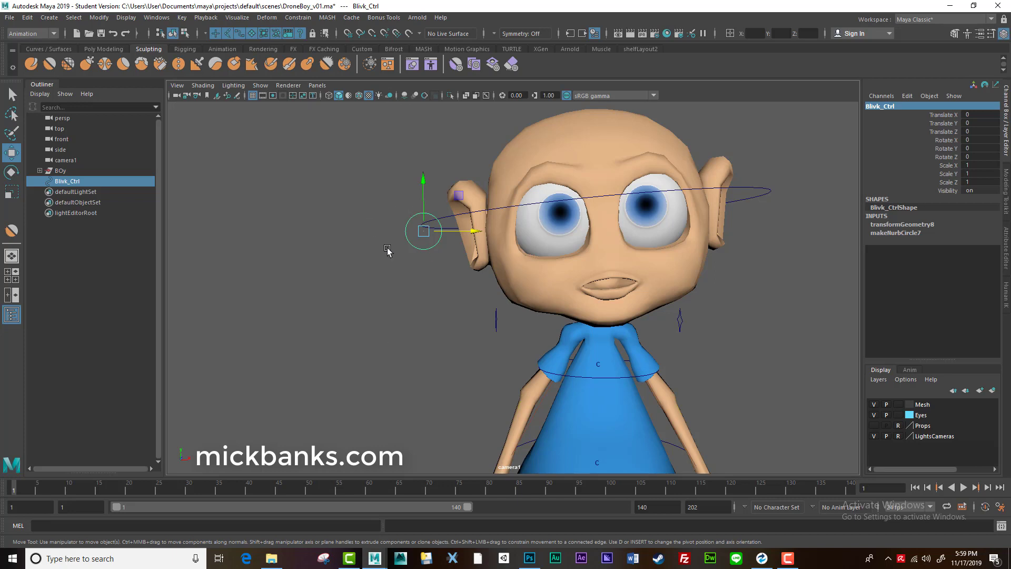
{"action": "left_click", "coordinate": [182, 18]}
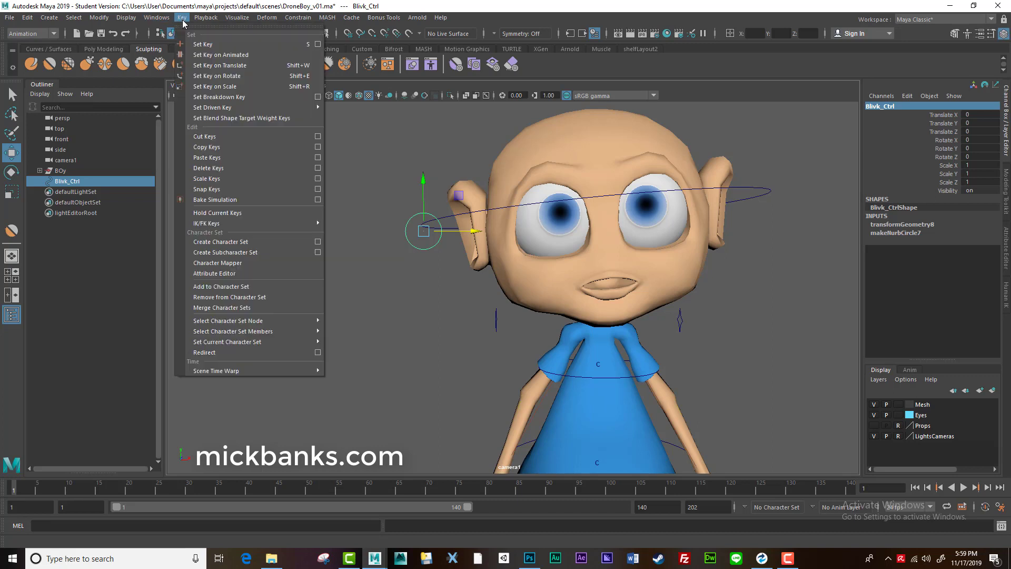
{"action": "mouse_move", "coordinate": [221, 109]}
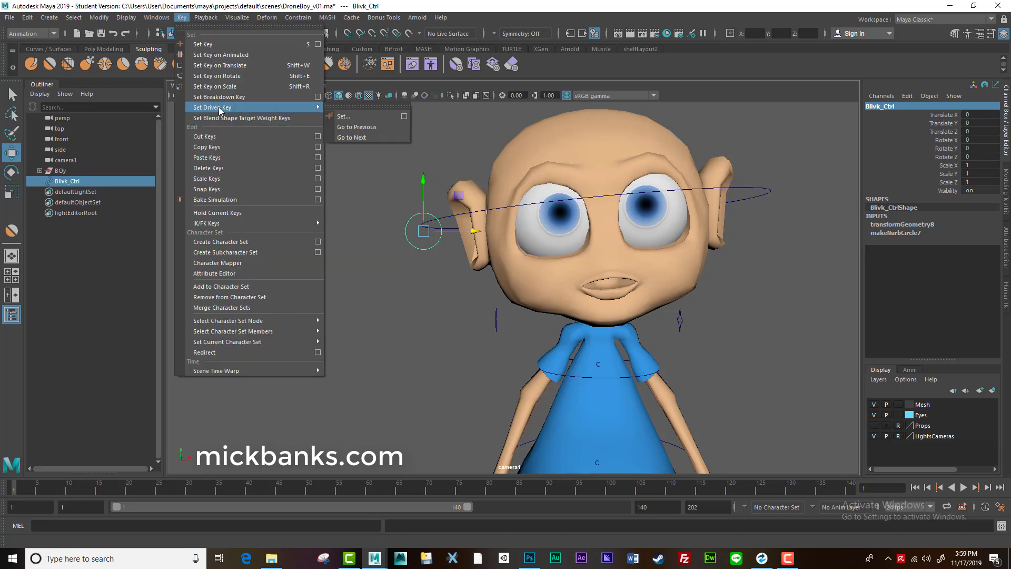
{"action": "left_click", "coordinate": [404, 119]}
{"action": "left_click_drag", "start_coordinate": [237, 203], "coordinate": [289, 135]}
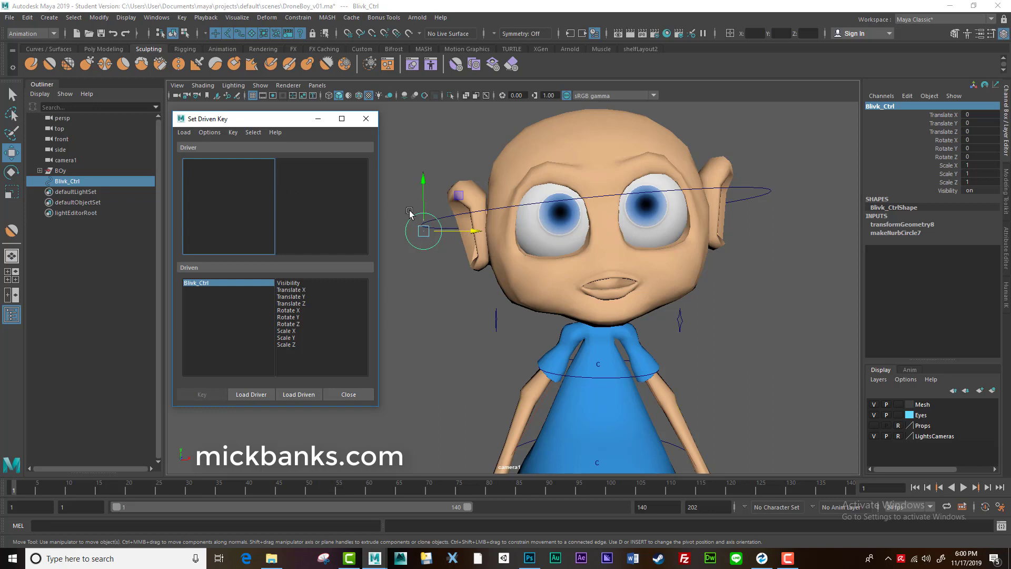
Load Blivk_Ctrl as the driver and choose Translate Y as its driving attribute.
{"action": "left_click", "coordinate": [264, 395]}
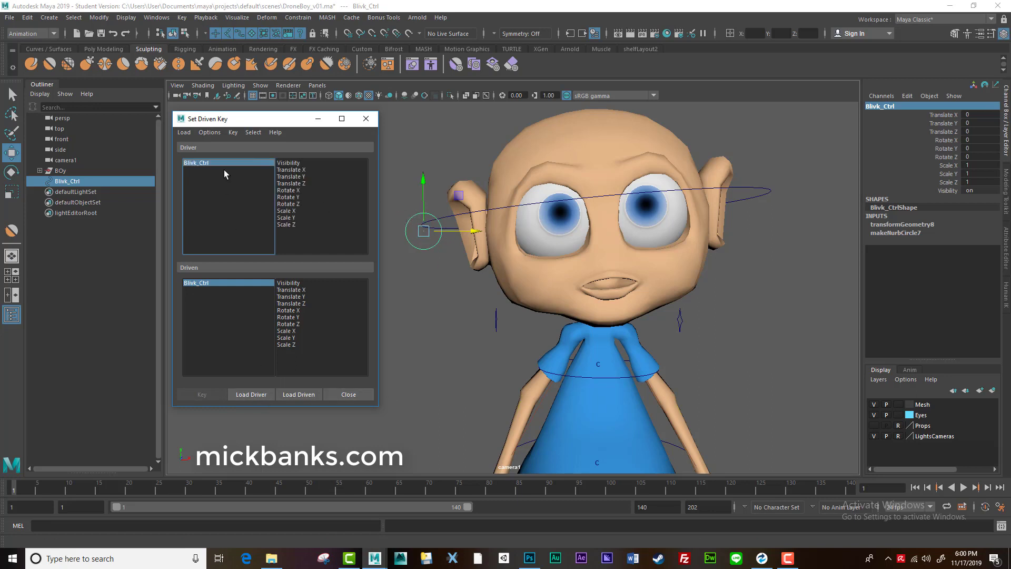
{"action": "left_click_drag", "start_coordinate": [423, 182], "coordinate": [432, 203]}
{"action": "key", "text": "ctrl+z"}
{"action": "key", "text": "ctrl+z"}
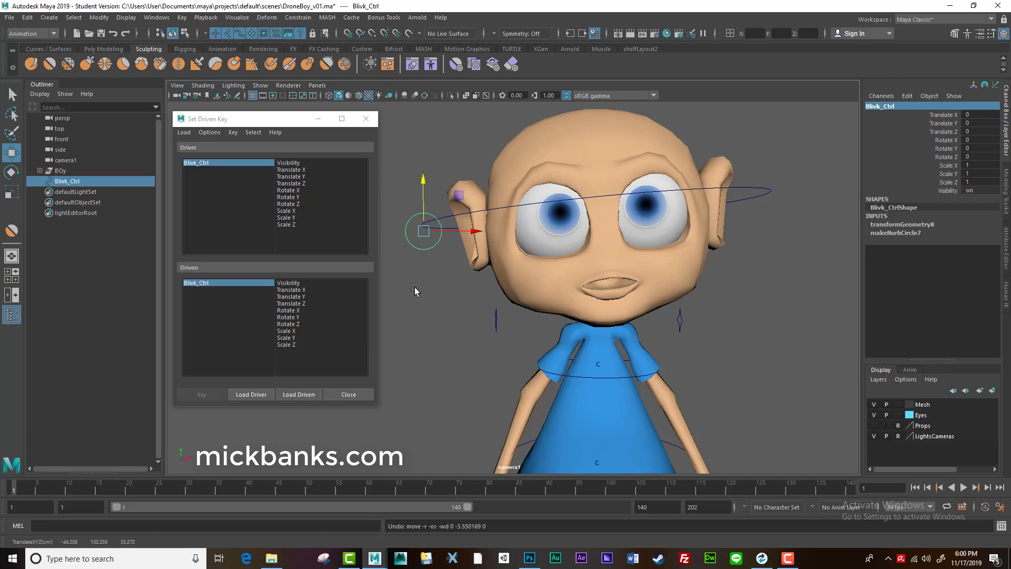
{"action": "left_click", "coordinate": [296, 177]}
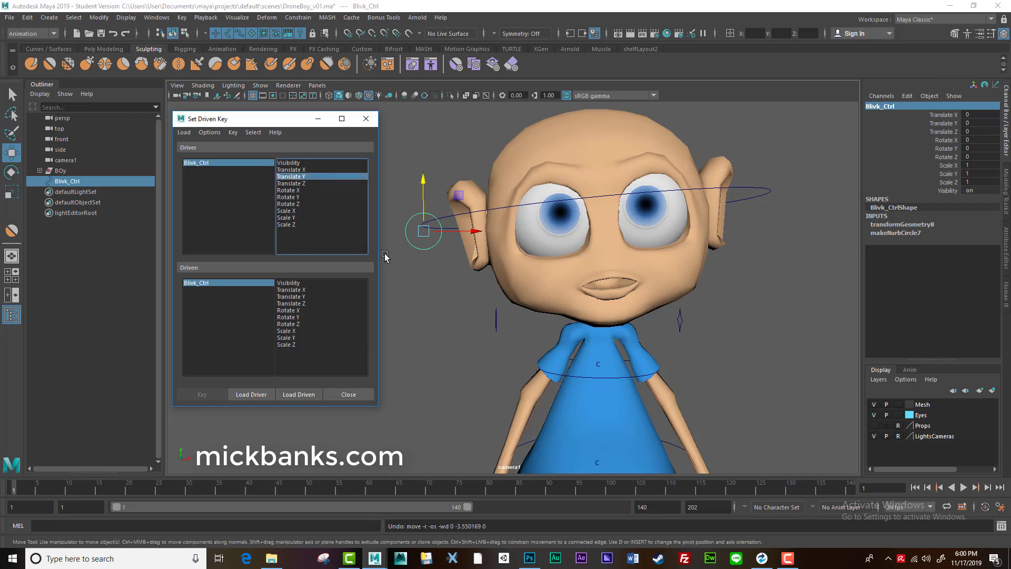
Load the character mesh's blendShape1 as driven, and key Blink_L to the control's Translate Y with both at 0.
{"action": "left_click", "coordinate": [598, 147]}
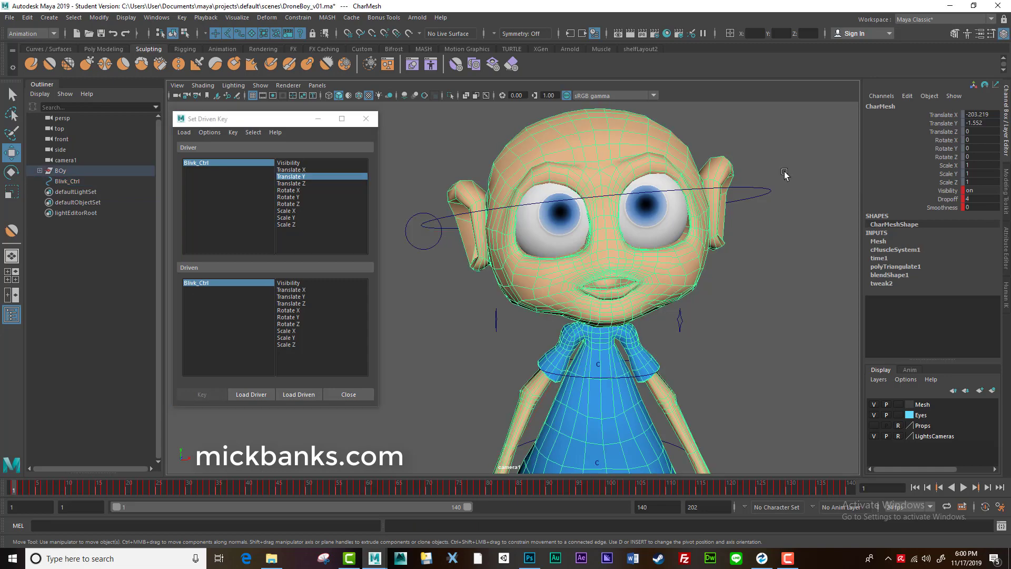
{"action": "left_click", "coordinate": [878, 276]}
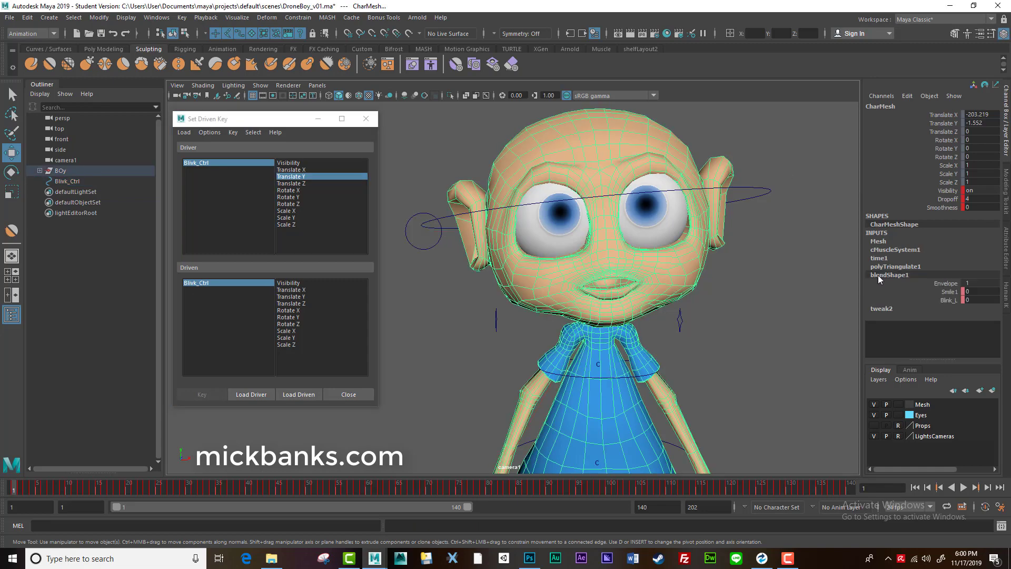
{"action": "left_click", "coordinate": [299, 394]}
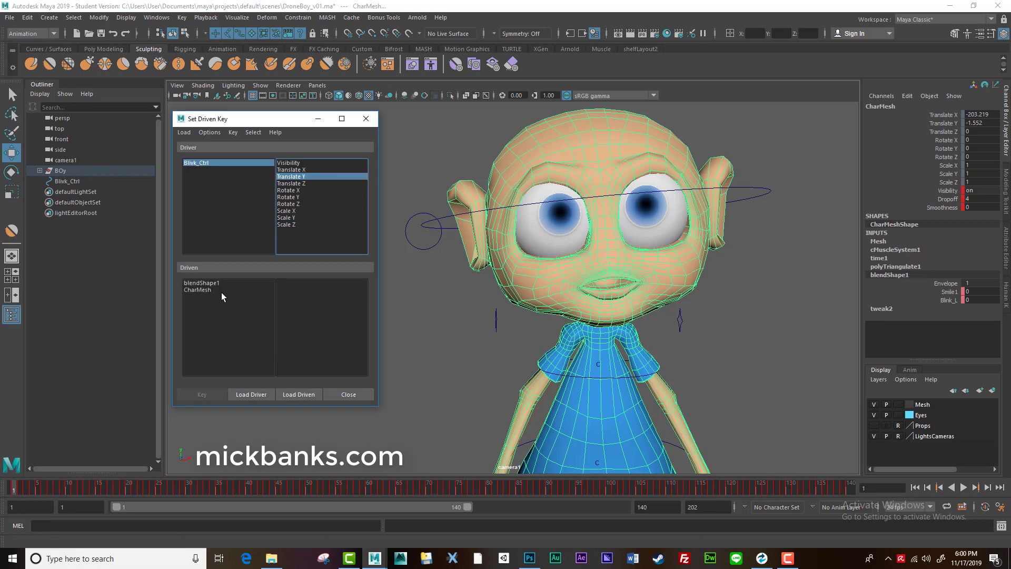
{"action": "left_click", "coordinate": [204, 282]}
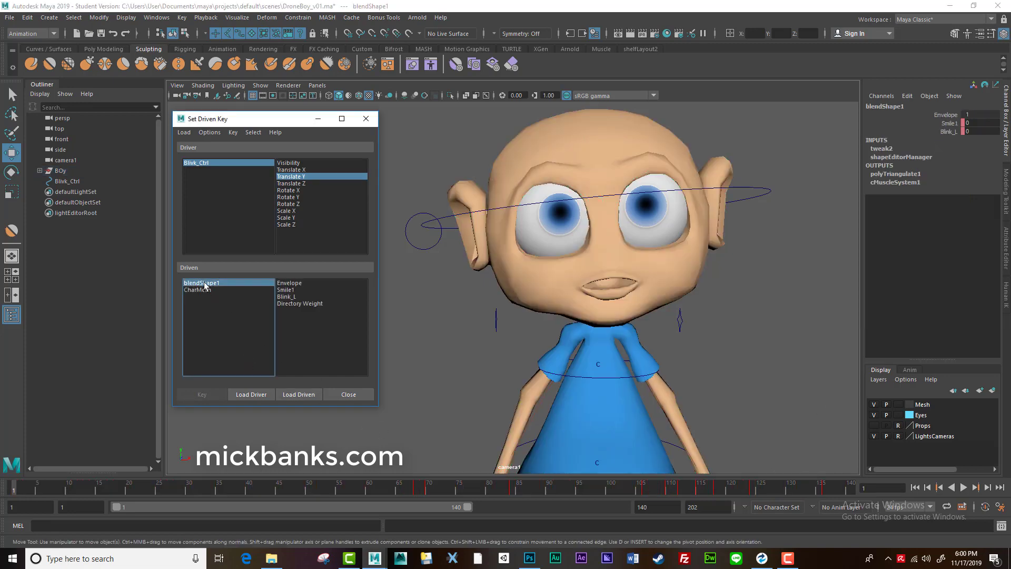
{"action": "left_click", "coordinate": [285, 296]}
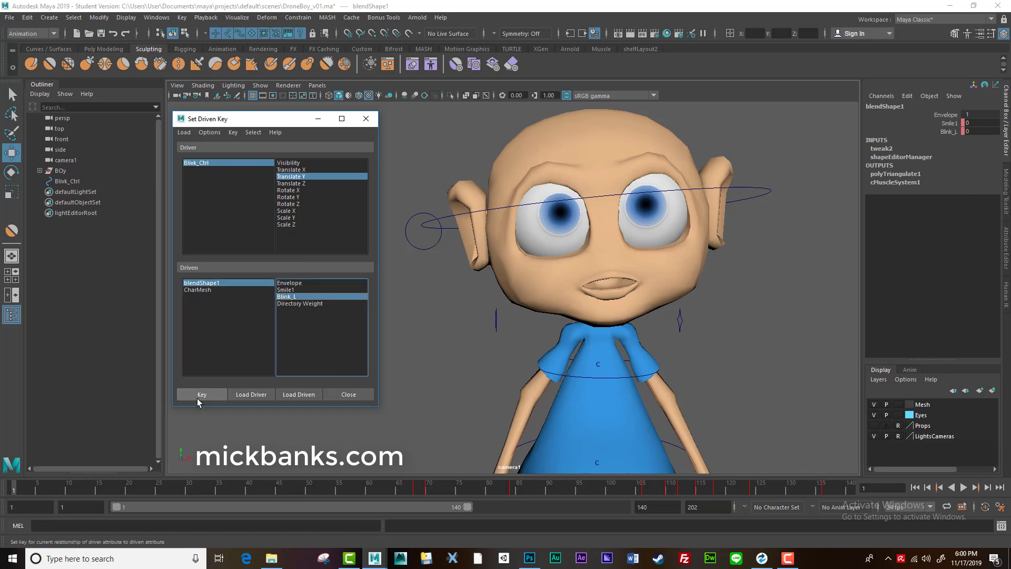
{"action": "left_click", "coordinate": [202, 395]}
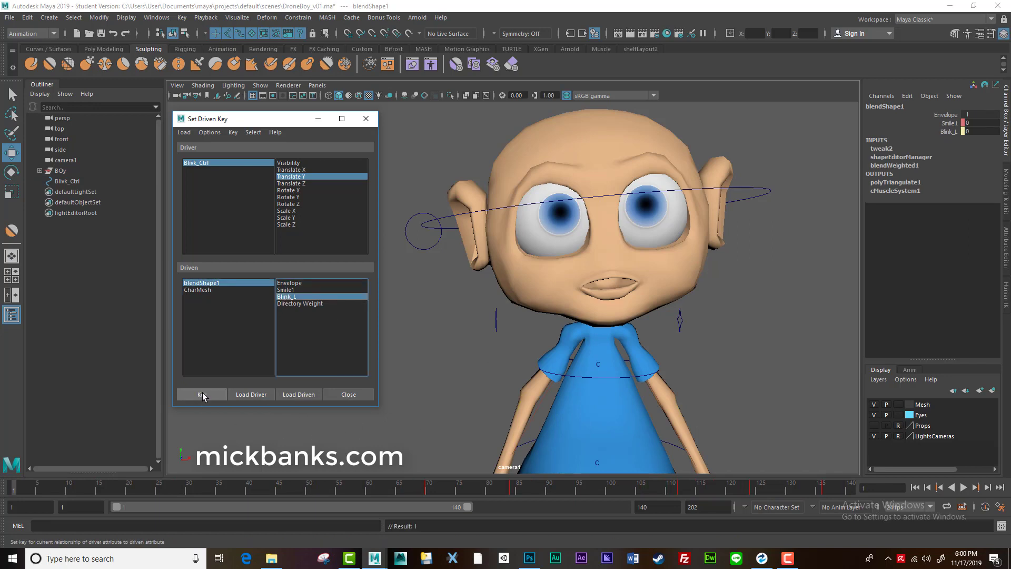
Lower Blivk_Ctrl to a Translate Y of about -14.08 and key it with blendShape1's Blink_L at 1.
{"action": "left_click", "coordinate": [416, 249]}
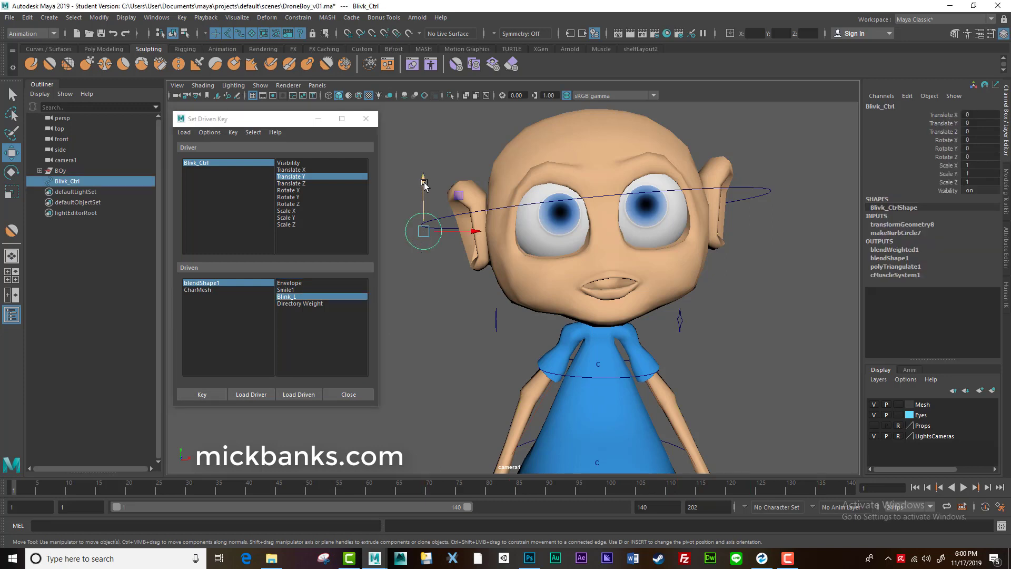
{"action": "left_click_drag", "start_coordinate": [425, 185], "coordinate": [425, 248]}
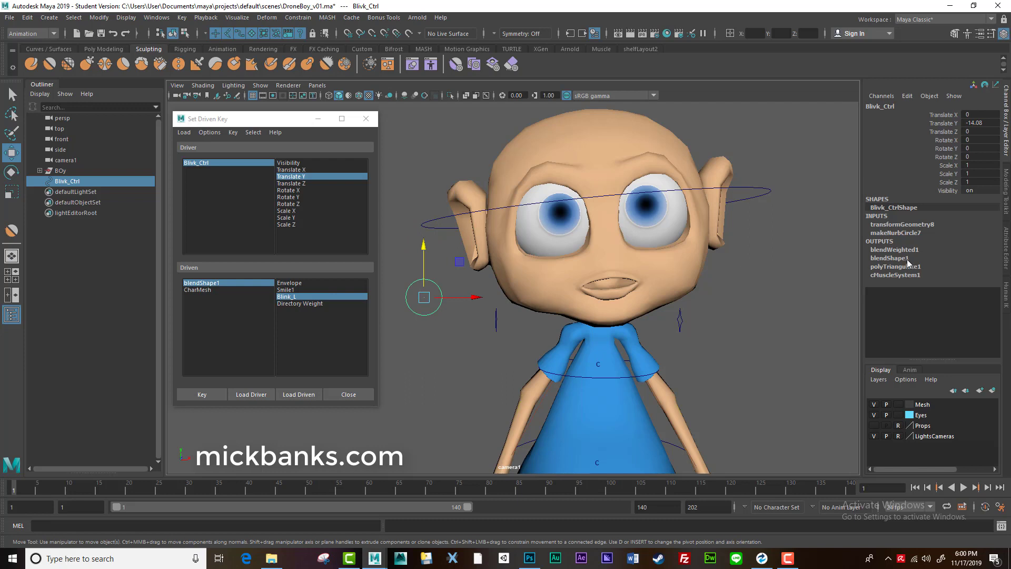
{"action": "left_click", "coordinate": [889, 258]}
{"action": "left_click", "coordinate": [946, 283]}
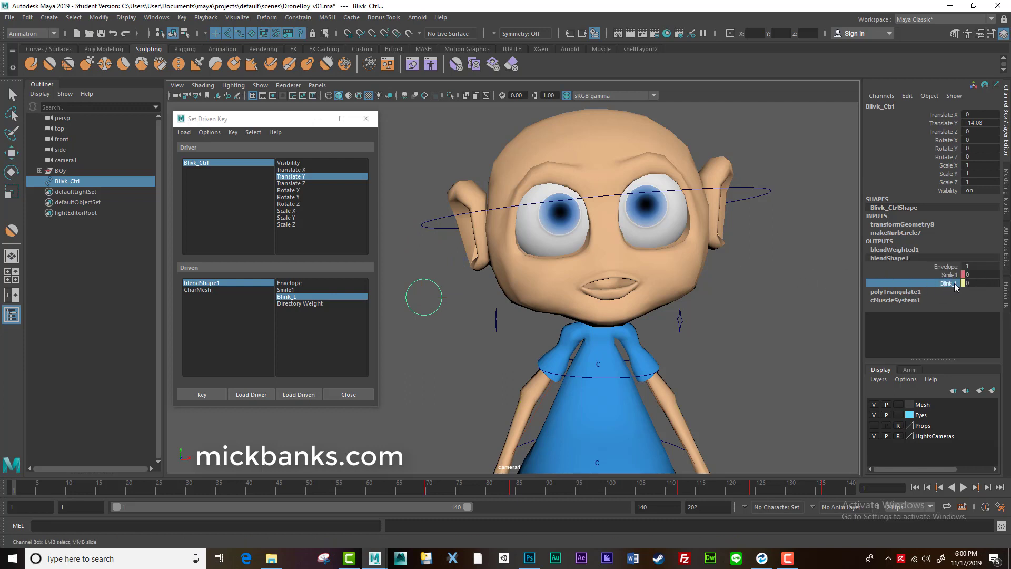
{"action": "middle_click_drag", "start_coordinate": [778, 294], "coordinate": [799, 298]}
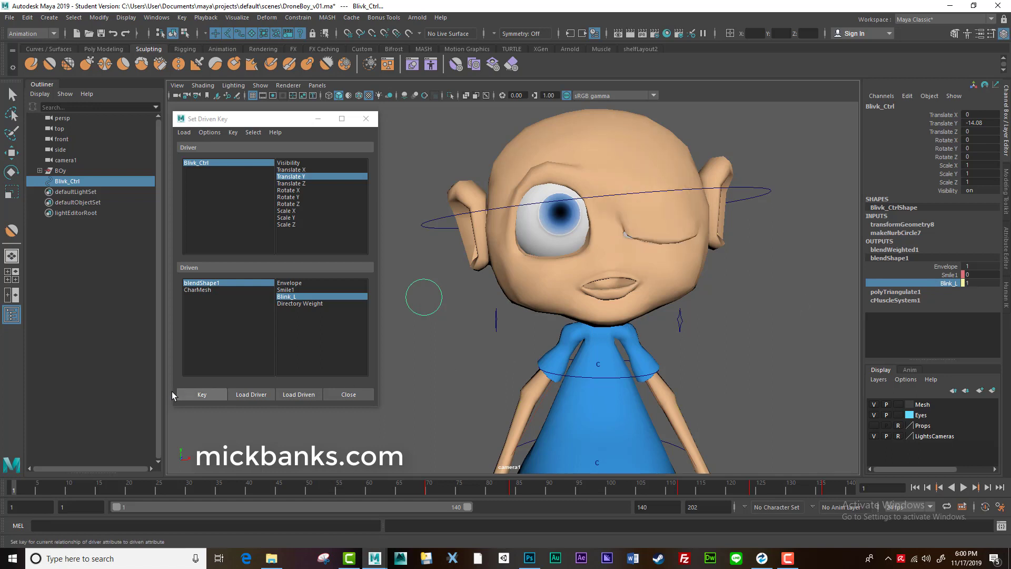
{"action": "left_click", "coordinate": [198, 396]}
{"action": "left_click", "coordinate": [436, 381]}
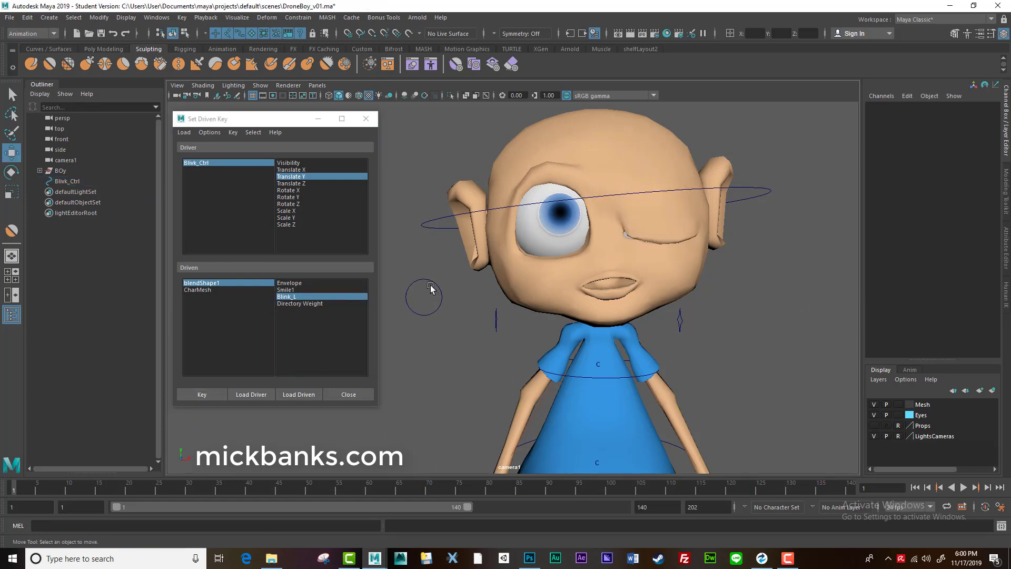
Test the driven blink by moving Blivk_Ctrl along Y, undo that move, and shift the Set Driven Key window away from the character.
{"action": "left_click", "coordinate": [425, 280]}
{"action": "left_click_drag", "start_coordinate": [421, 260], "coordinate": [445, 239]}
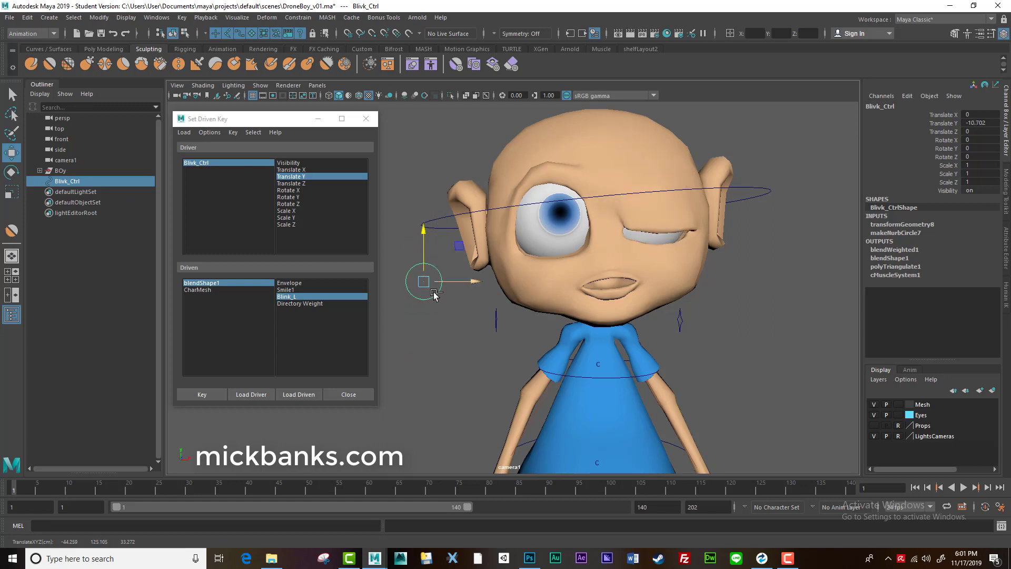
{"action": "key", "text": "ctrl+z"}
{"action": "left_click_drag", "start_coordinate": [260, 120], "coordinate": [169, 142]}
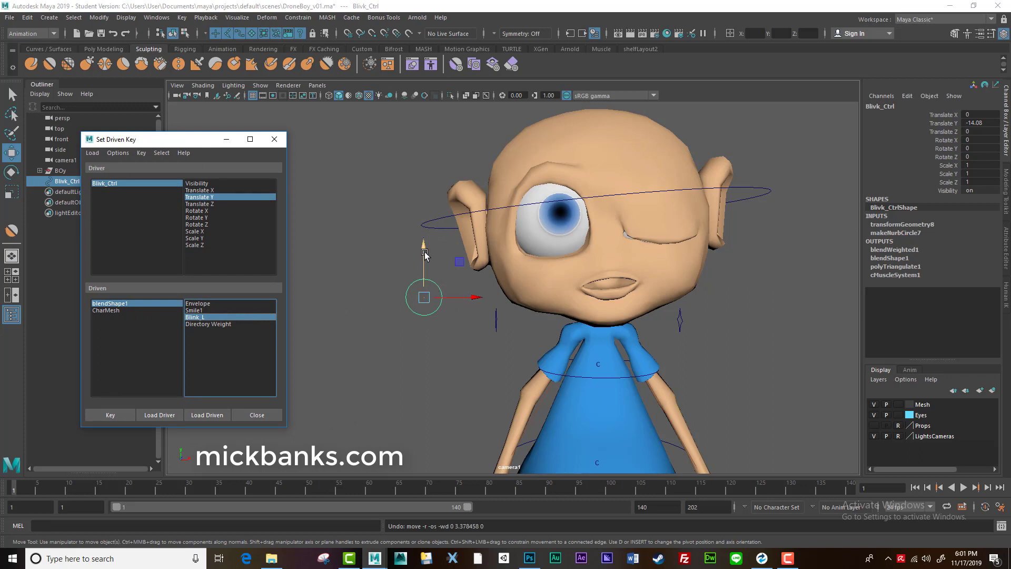
Test Blivk_Ctrl by moving it along Y and along X, undoing each move.
{"action": "left_click_drag", "start_coordinate": [423, 245], "coordinate": [422, 208]}
{"action": "key", "text": "ctrl+z"}
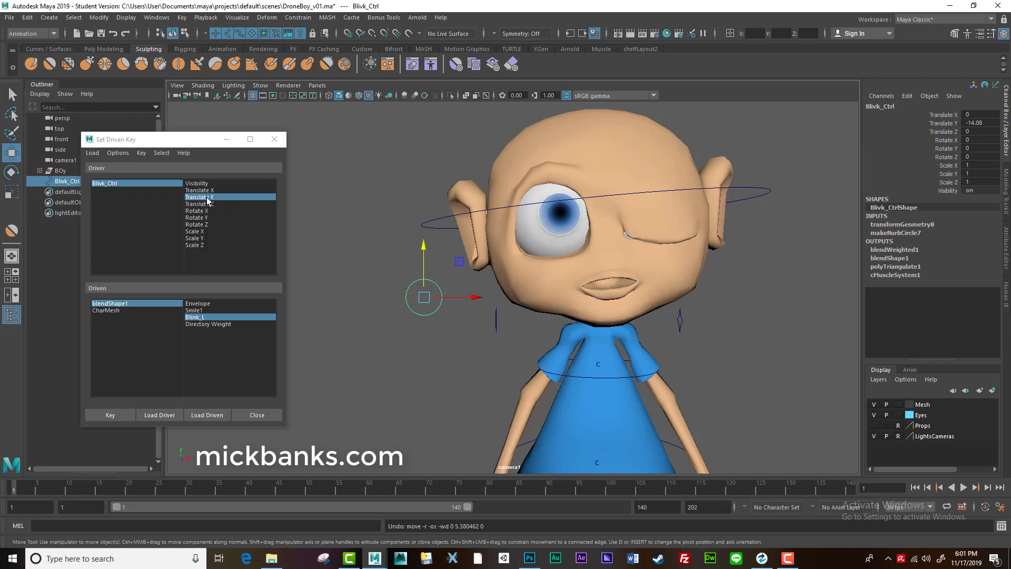
{"action": "left_click_drag", "start_coordinate": [469, 297], "coordinate": [404, 311]}
{"action": "key", "text": "ctrl+z"}
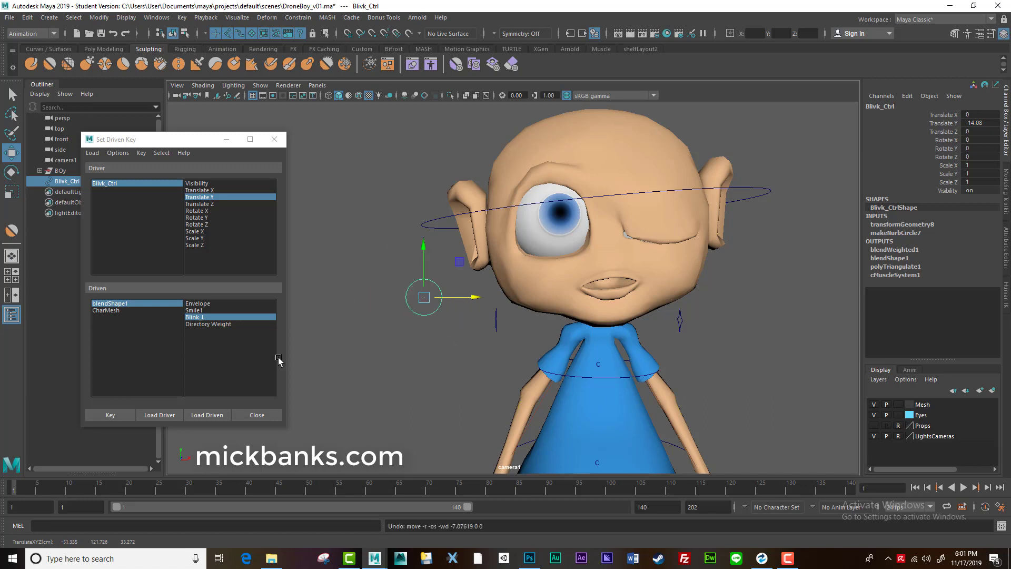
Choose Translate X as Blivk_Ctrl's driving attribute and blendShape1's Smile1 as driven, and key them with both at 0.
{"action": "left_click", "coordinate": [204, 190]}
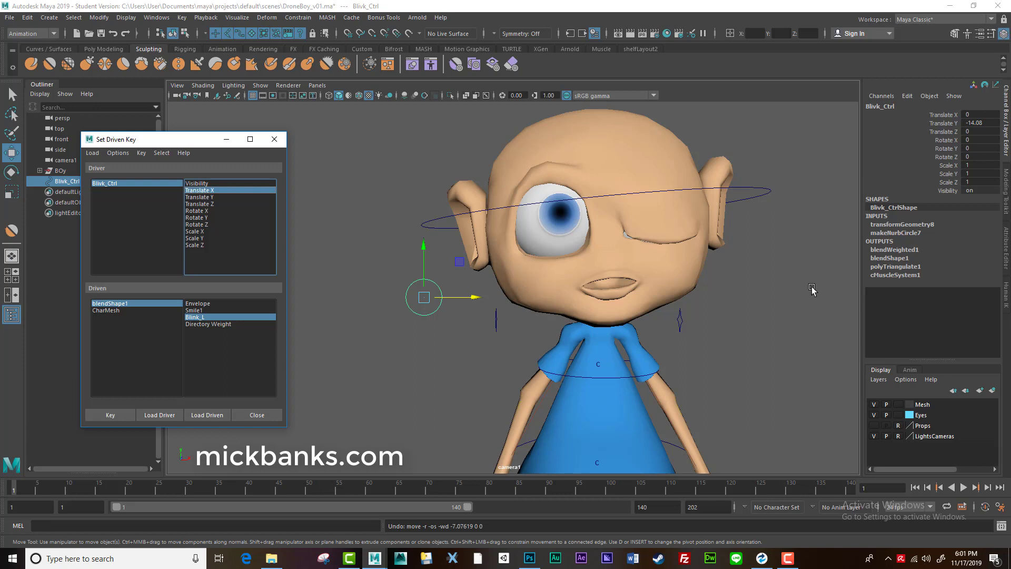
{"action": "left_click", "coordinate": [888, 258]}
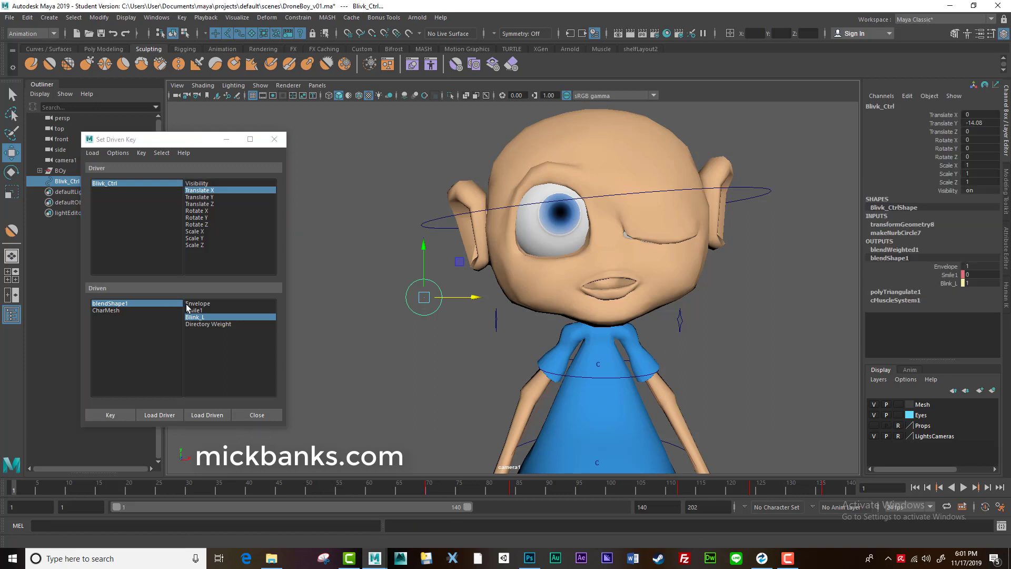
{"action": "left_click", "coordinate": [199, 316]}
{"action": "left_click", "coordinate": [199, 311]}
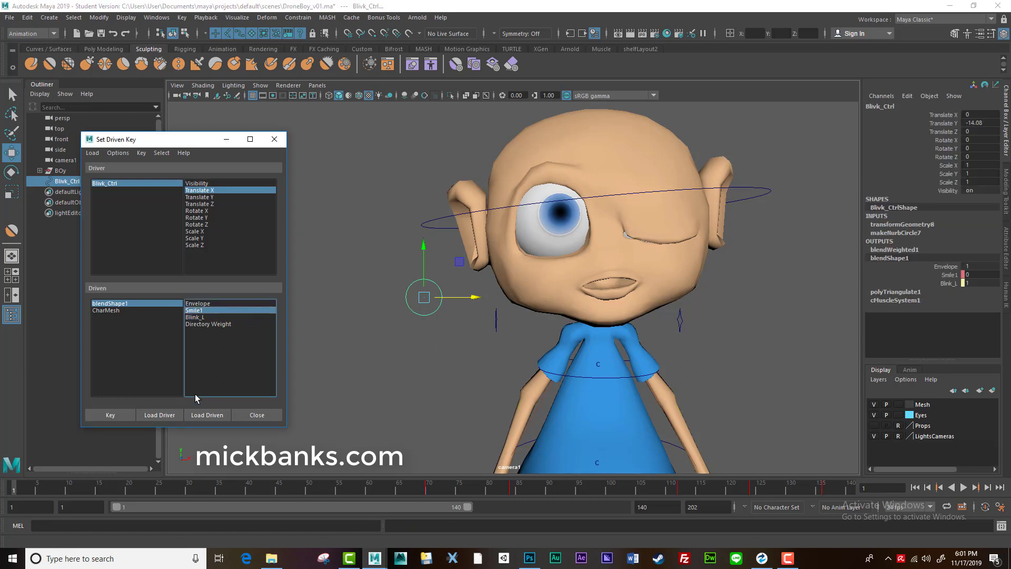
{"action": "left_click", "coordinate": [117, 420]}
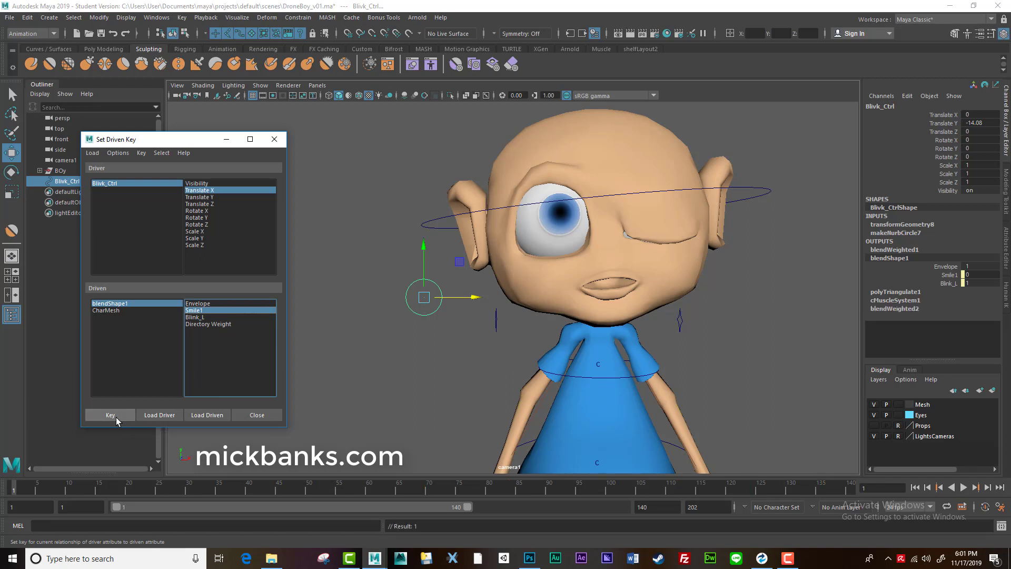
Preview blendShape1's Smile1 at 1, and undo the change.
{"action": "left_click", "coordinate": [948, 275]}
{"action": "middle_click_drag", "start_coordinate": [440, 366], "coordinate": [541, 367]}
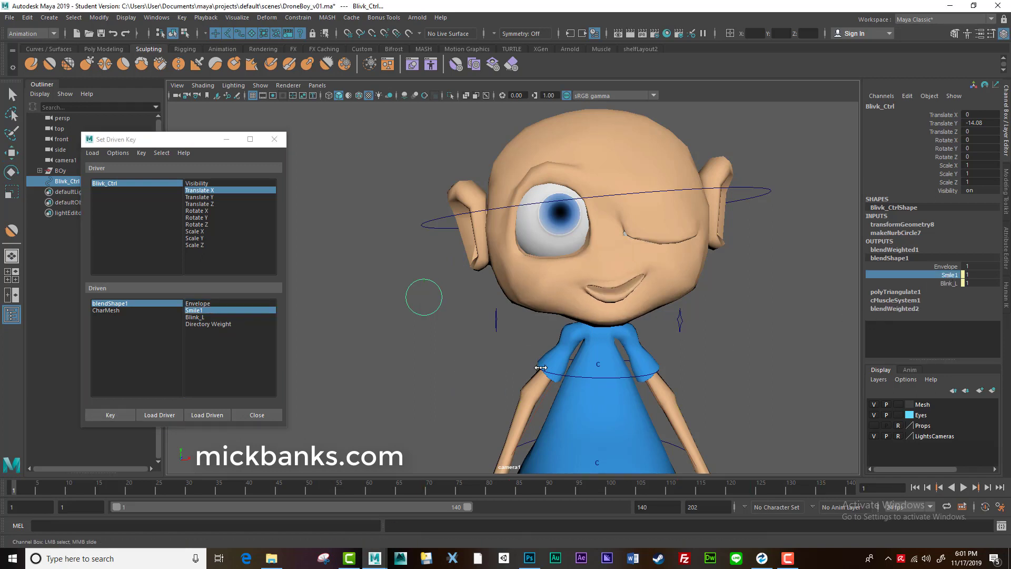
{"action": "key", "text": "ctrl+z"}
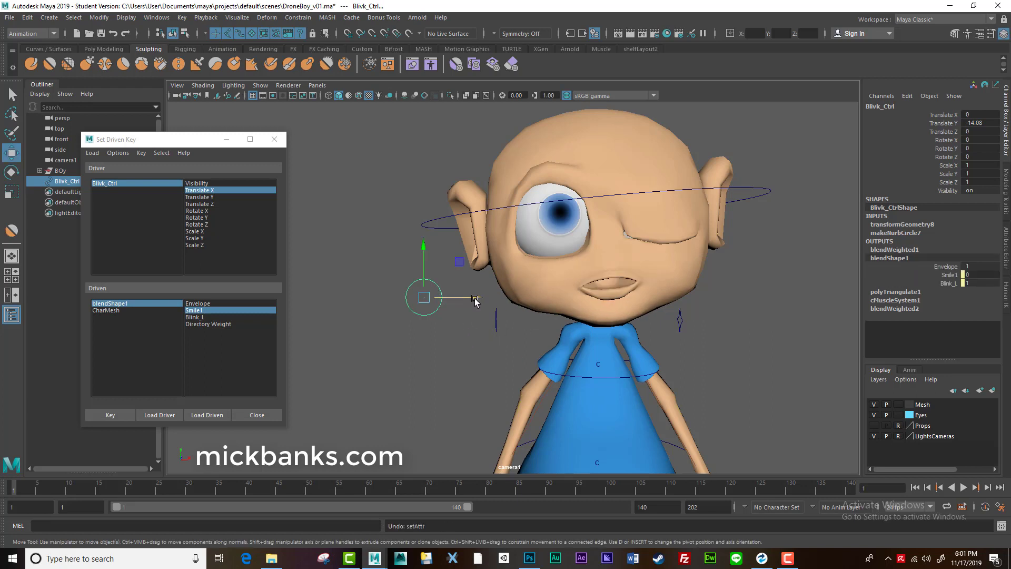
Move Blivk_Ctrl to a Translate X of about -11.73 and key it with blendShape1's Smile1 at 1.
{"action": "left_click_drag", "start_coordinate": [476, 297], "coordinate": [425, 305]}
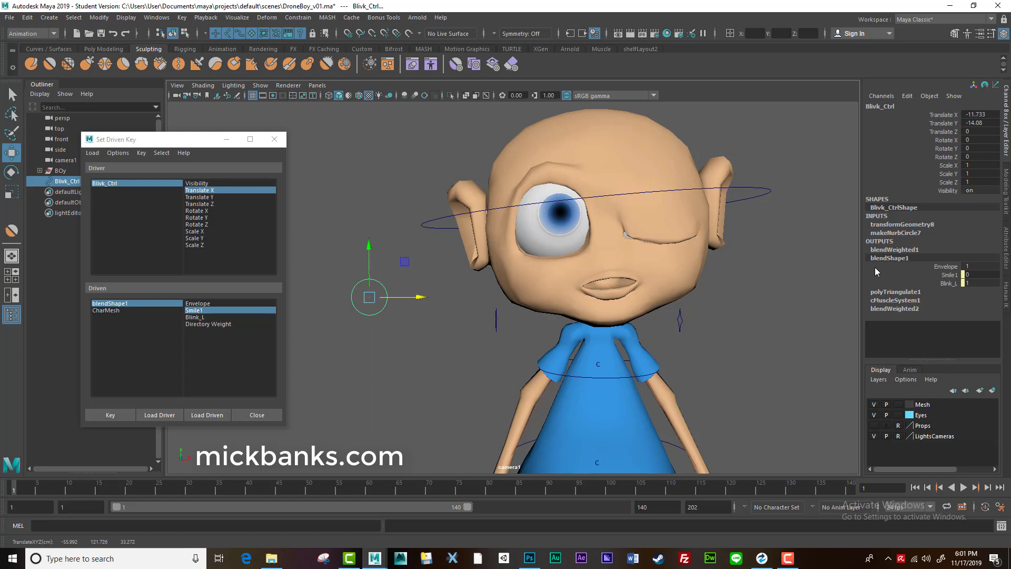
{"action": "left_click", "coordinate": [948, 274]}
{"action": "middle_click_drag", "start_coordinate": [505, 359], "coordinate": [573, 358]}
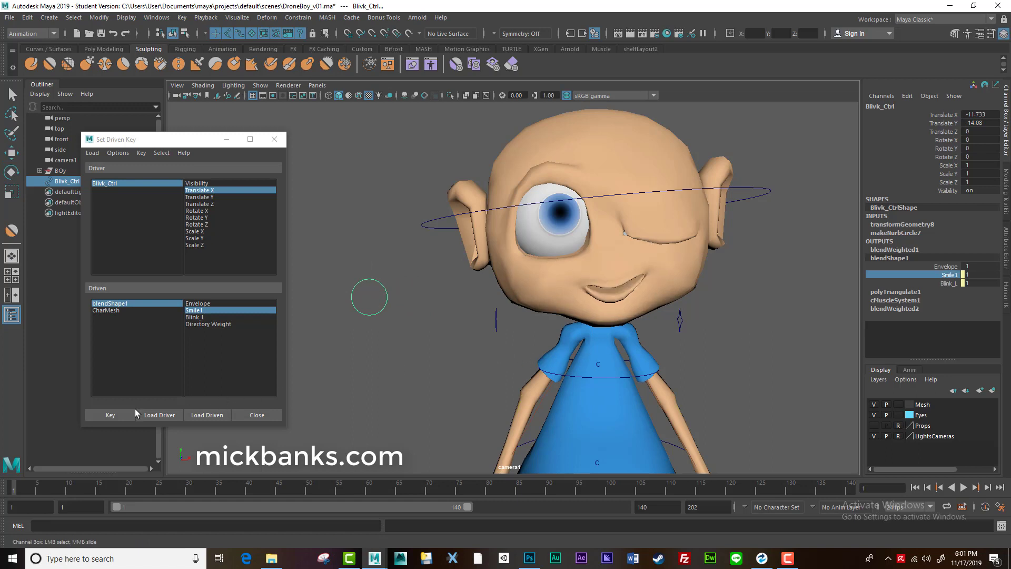
{"action": "left_click", "coordinate": [119, 413]}
Test the driven smile and blink by moving Blivk_Ctrl along X and Y, leaving it at about X 0.247, Y -13.74.
{"action": "key", "text": "w"}
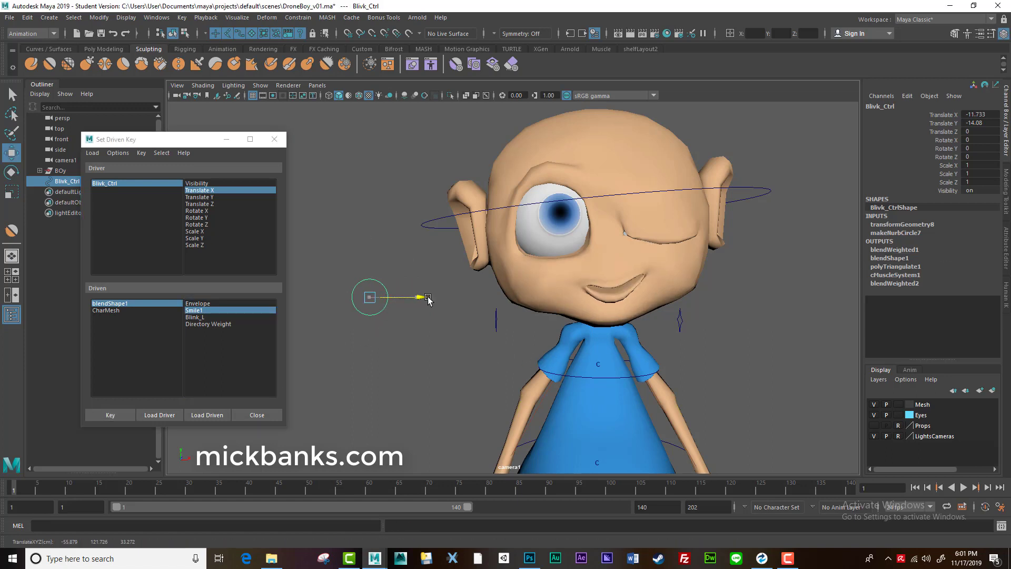
{"action": "left_click_drag", "start_coordinate": [428, 300], "coordinate": [482, 315]}
{"action": "left_click_drag", "start_coordinate": [429, 232], "coordinate": [437, 252]}
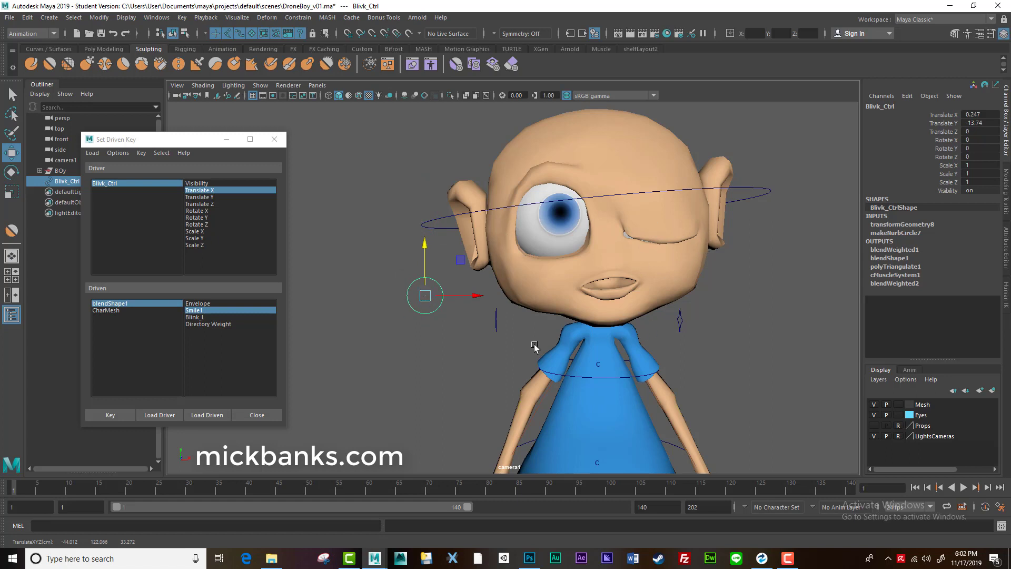
Select the L_Elbow joint, turn on X-ray joint display, and view the left arm's skeleton from the side.
{"action": "scroll", "coordinate": [469, 363], "scroll_direction": "down", "scroll_amount": 4}
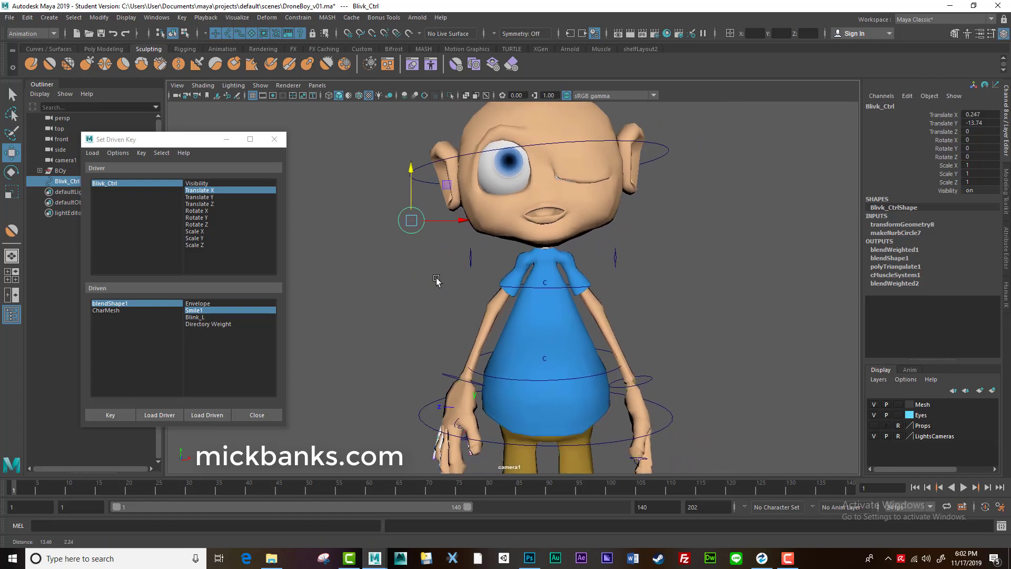
{"action": "left_click_drag", "start_coordinate": [533, 334], "coordinate": [598, 312], "text": "alt"}
{"action": "left_click", "coordinate": [600, 315]}
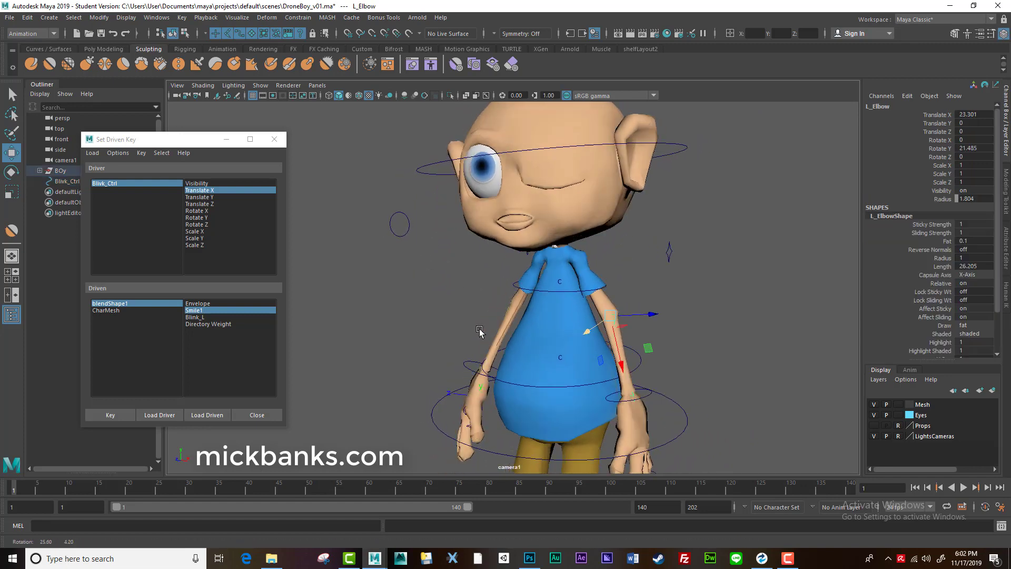
{"action": "left_click_drag", "start_coordinate": [479, 331], "coordinate": [576, 316], "text": "alt"}
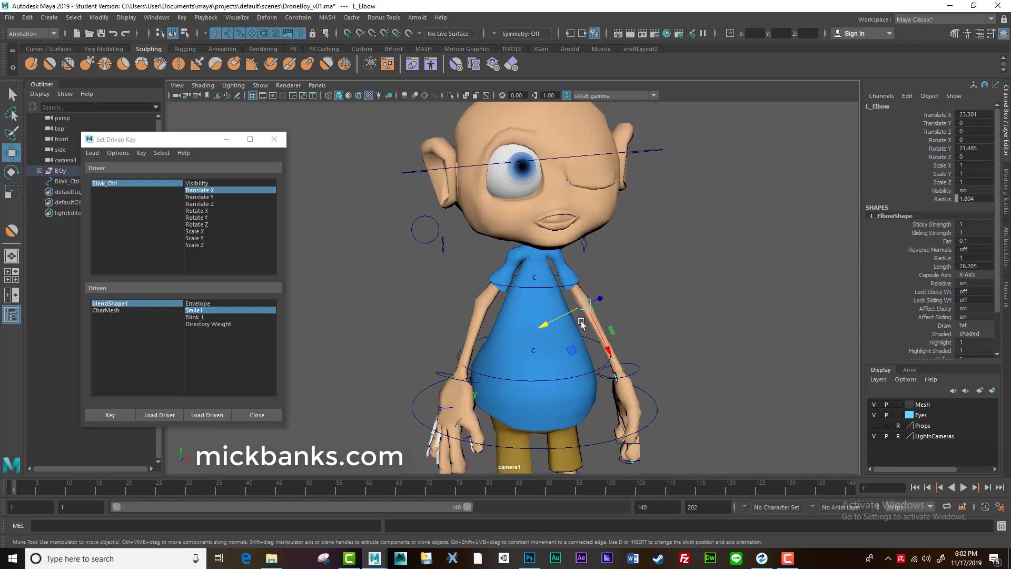
{"action": "left_click_drag", "start_coordinate": [536, 357], "coordinate": [715, 367], "text": "alt"}
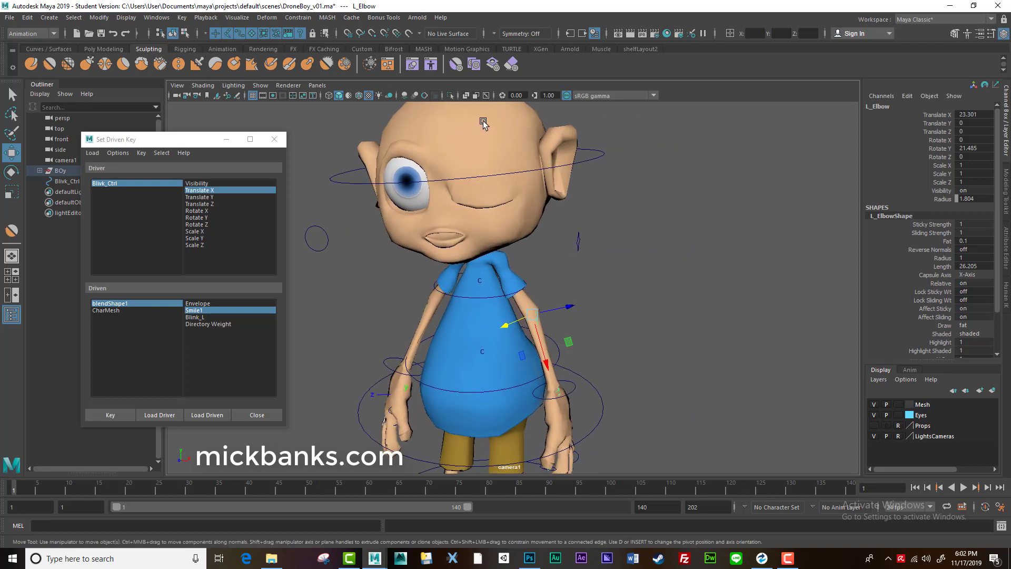
{"action": "left_click", "coordinate": [486, 96]}
{"action": "middle_click_drag", "start_coordinate": [550, 309], "coordinate": [532, 264], "text": "alt"}
{"action": "left_click_drag", "start_coordinate": [531, 265], "coordinate": [487, 250], "text": "alt"}
{"action": "key", "text": "e"}
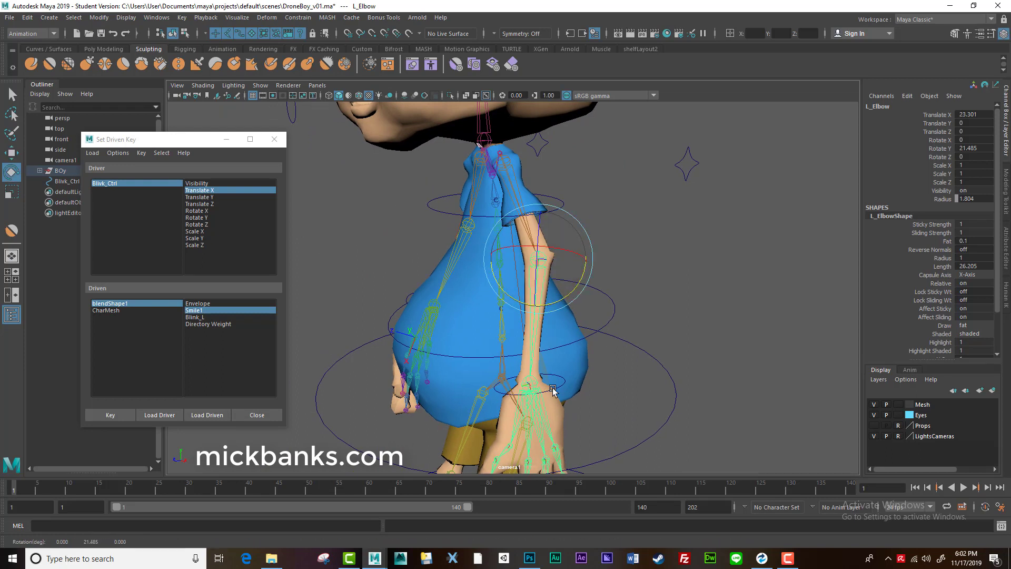
Try bending the left arm by moving L_Hand_Control, select the character mesh, and undo these changes.
{"action": "left_click", "coordinate": [530, 391]}
{"action": "key", "text": "w"}
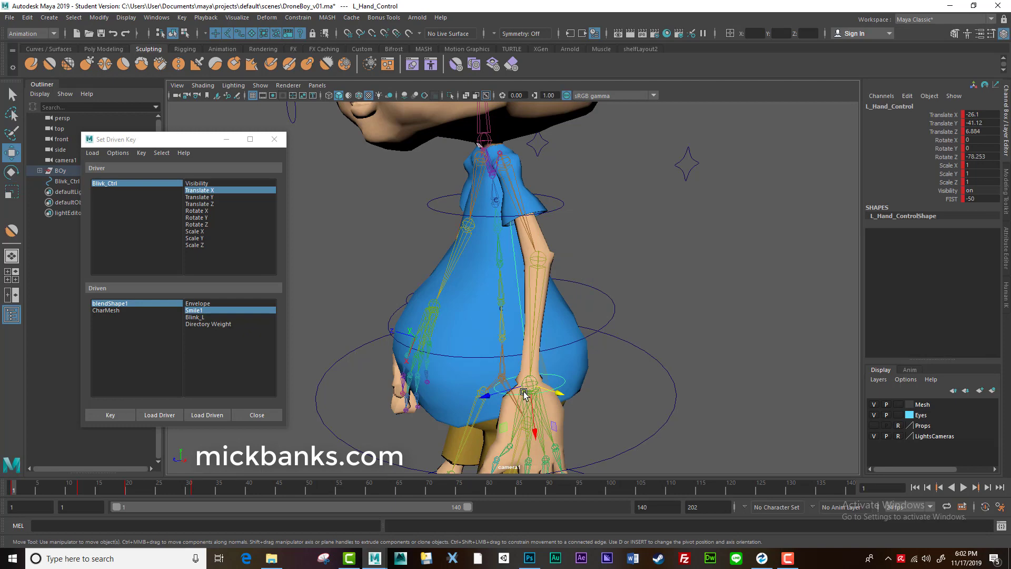
{"action": "left_click_drag", "start_coordinate": [526, 394], "coordinate": [436, 316]}
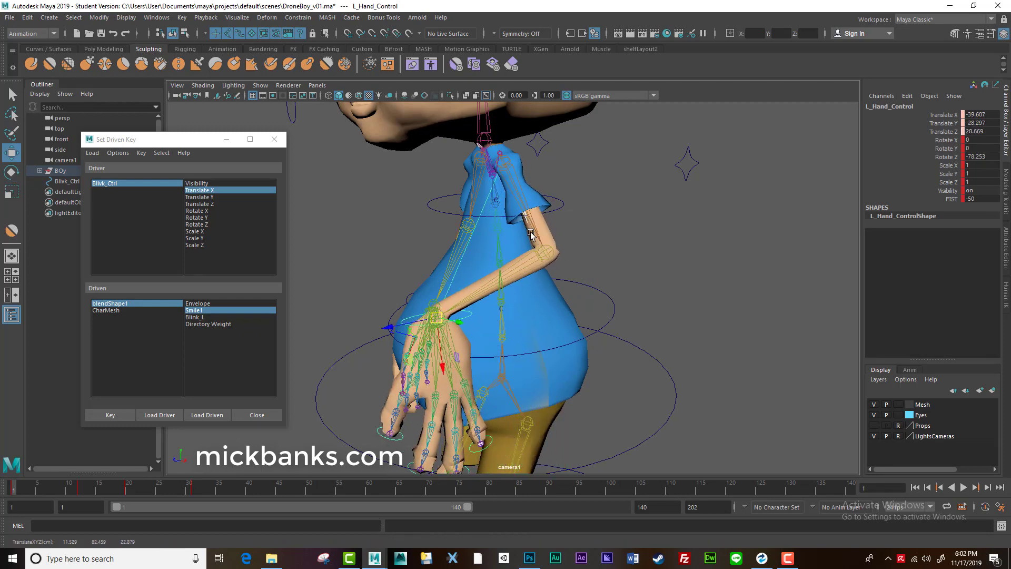
{"action": "left_click", "coordinate": [542, 231]}
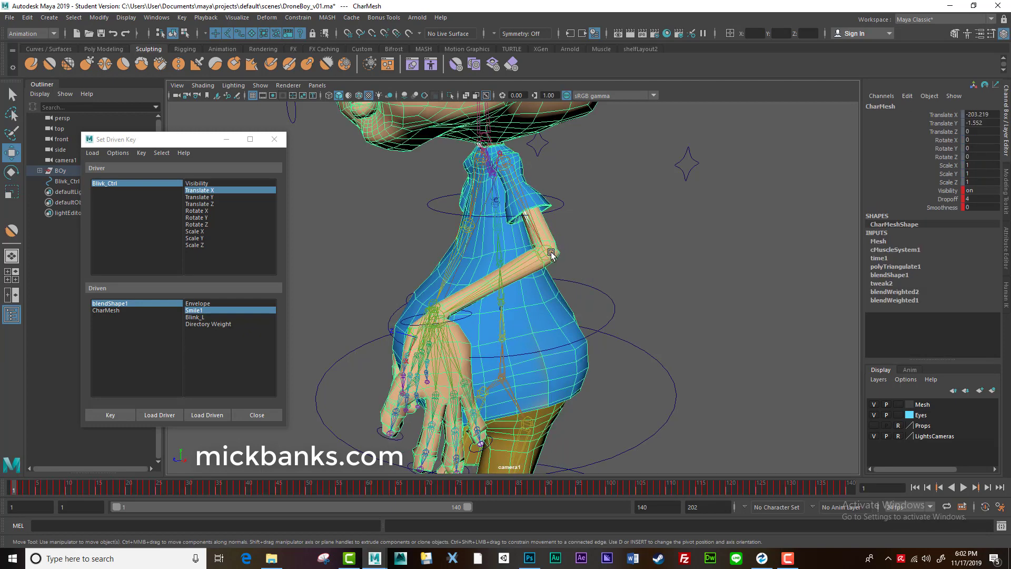
{"action": "key", "text": "ctrl+z"}
{"action": "key", "text": "ctrl+z"}
{"action": "key", "text": "ctrl+z"}
Select Blivk_Ctrl beside the character's head again and close the Set Driven Key window.
{"action": "right_click_drag", "start_coordinate": [629, 305], "coordinate": [408, 266], "text": "alt"}
{"action": "left_click_drag", "start_coordinate": [408, 266], "coordinate": [388, 225], "text": "alt"}
{"action": "left_click", "coordinate": [393, 224]}
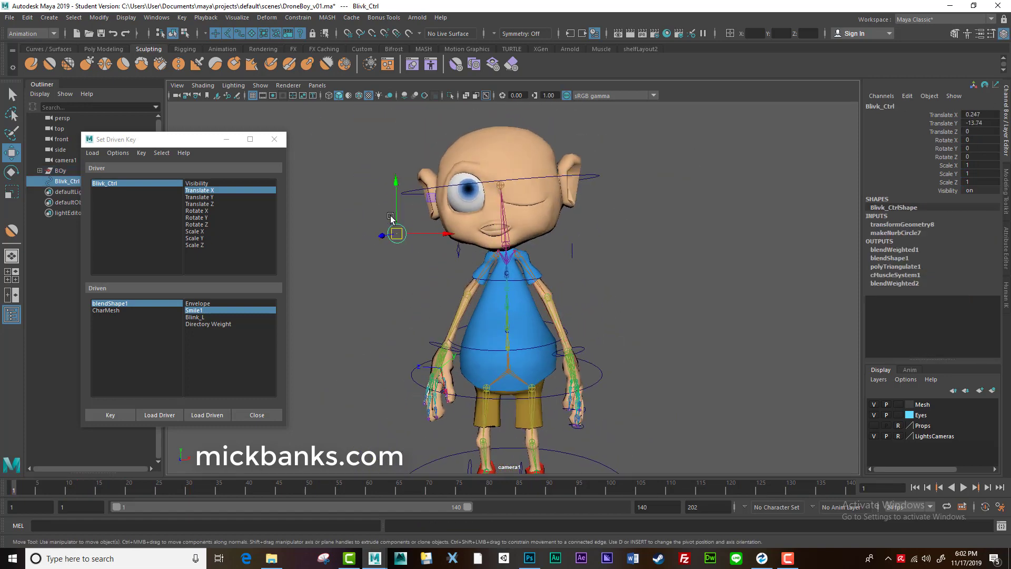
{"action": "left_click", "coordinate": [274, 139]}
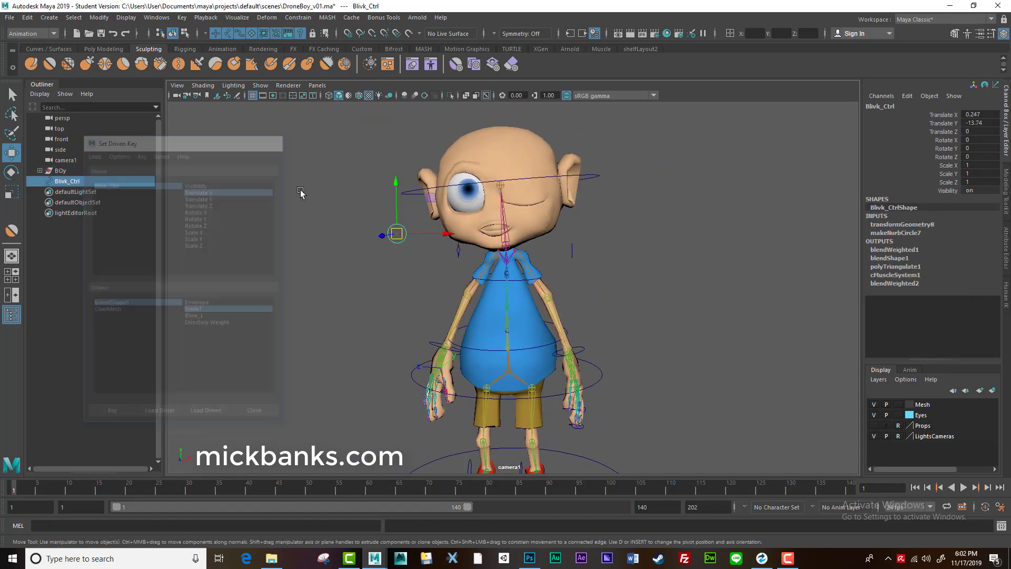
Show Blivk_Ctrl's transform attributes and expand its translate limit information.
{"action": "right_click_drag", "start_coordinate": [375, 255], "coordinate": [520, 337], "text": "alt"}
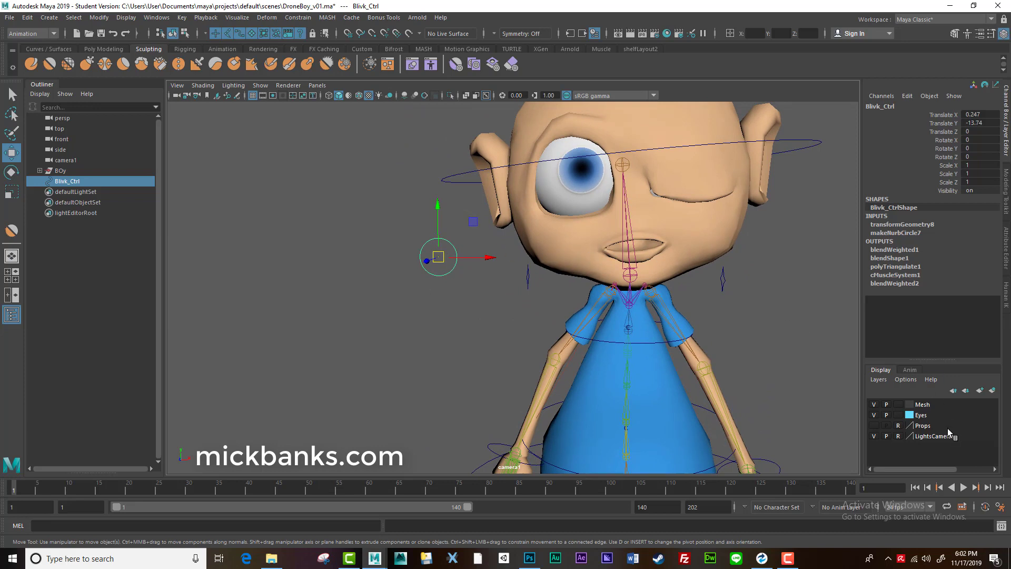
{"action": "left_click", "coordinate": [1006, 241]}
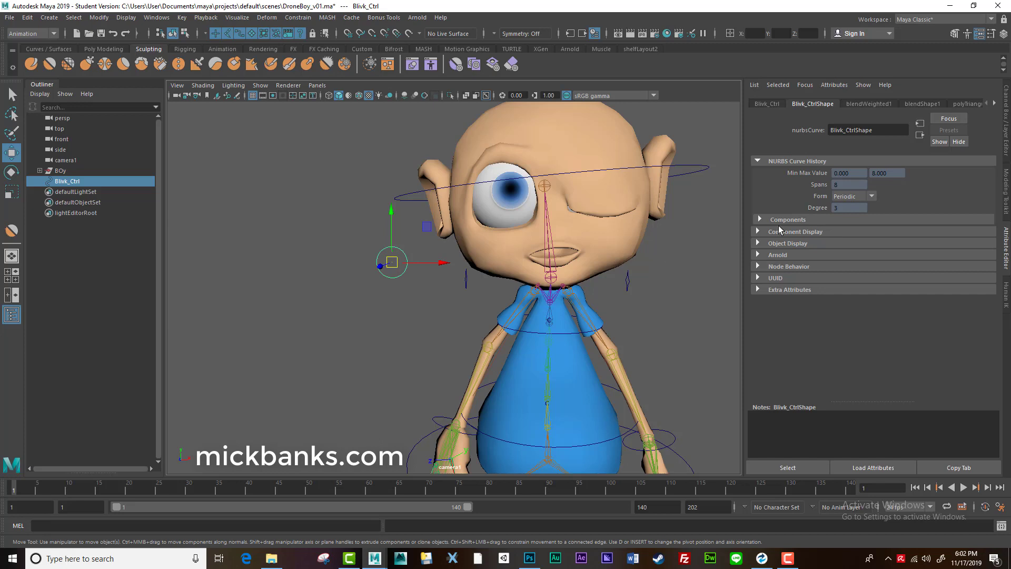
{"action": "left_click", "coordinate": [766, 104]}
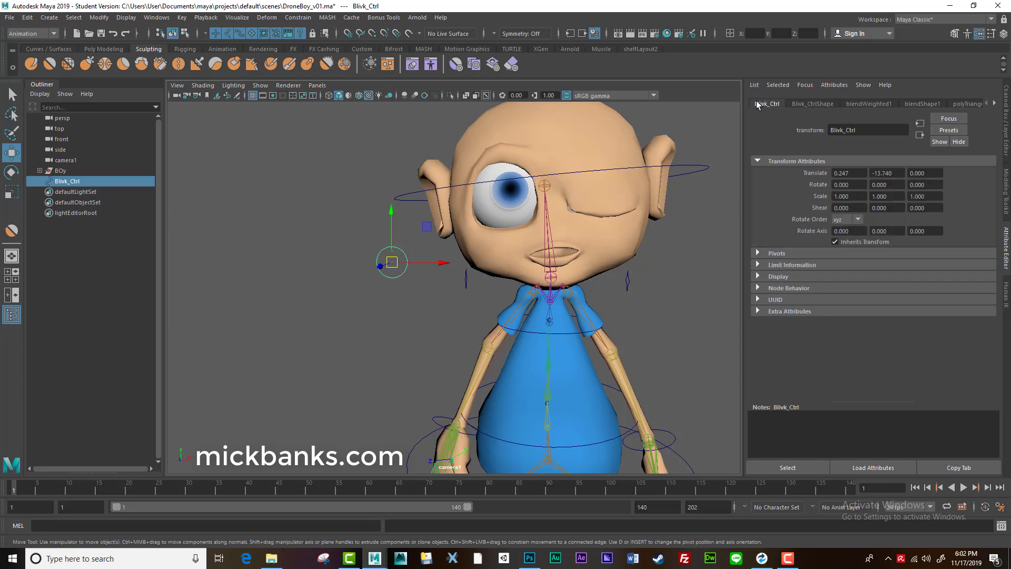
{"action": "left_click", "coordinate": [756, 264]}
{"action": "left_click", "coordinate": [760, 289]}
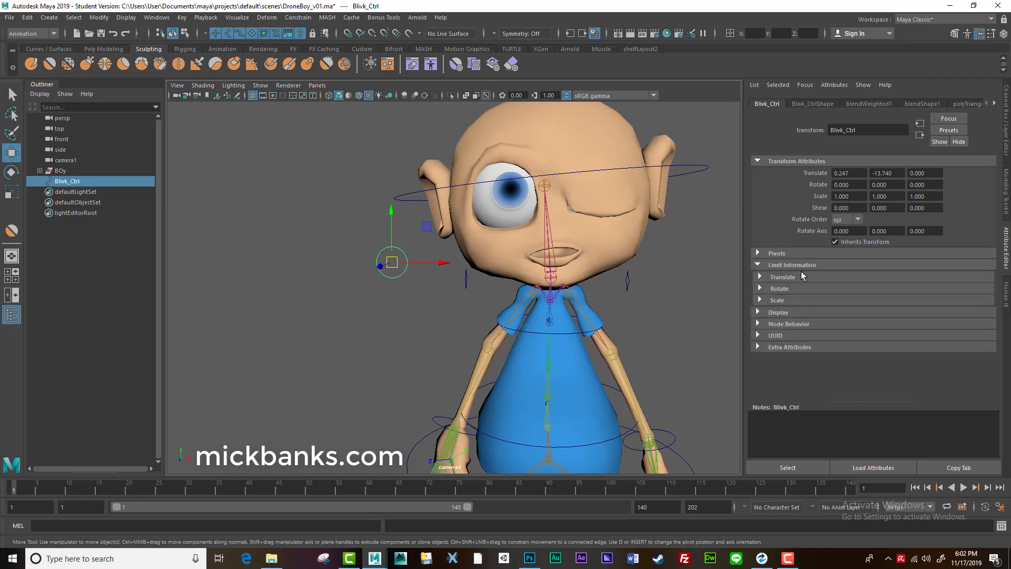
{"action": "left_click", "coordinate": [764, 277]}
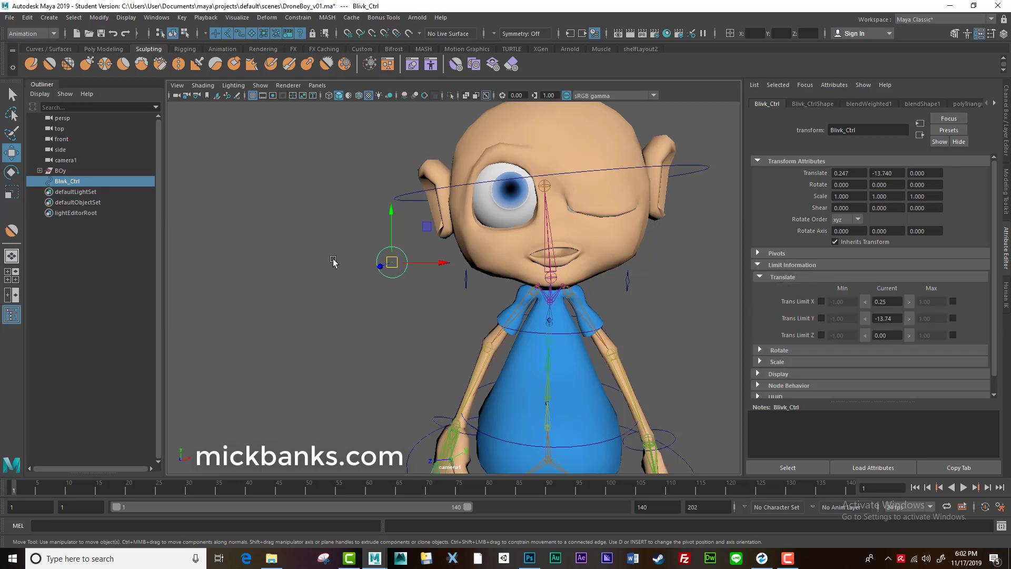
Raise Blivk_Ctrl to a Translate Y of about -0.24 and enable that as its maximum Y translation limit.
{"action": "left_click_drag", "start_coordinate": [390, 210], "coordinate": [380, 200]}
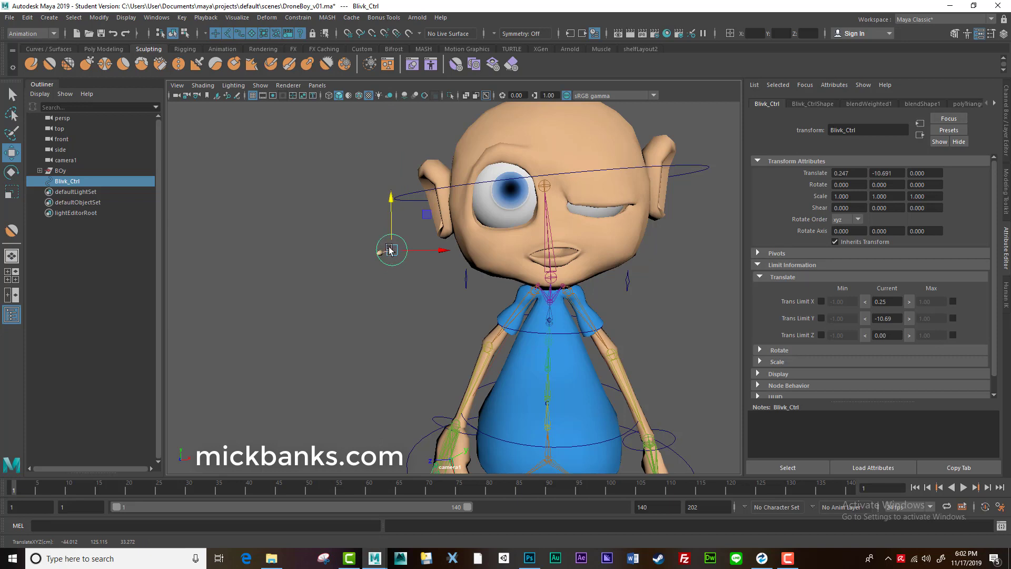
{"action": "left_click_drag", "start_coordinate": [390, 250], "coordinate": [386, 157]}
{"action": "key", "text": "ctrl+z"}
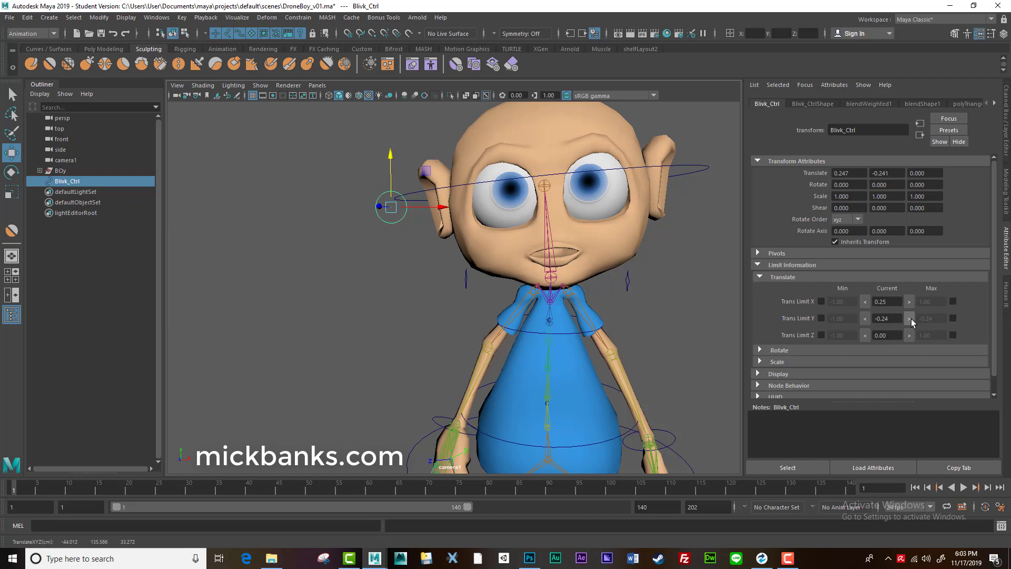
{"action": "left_click", "coordinate": [953, 318]}
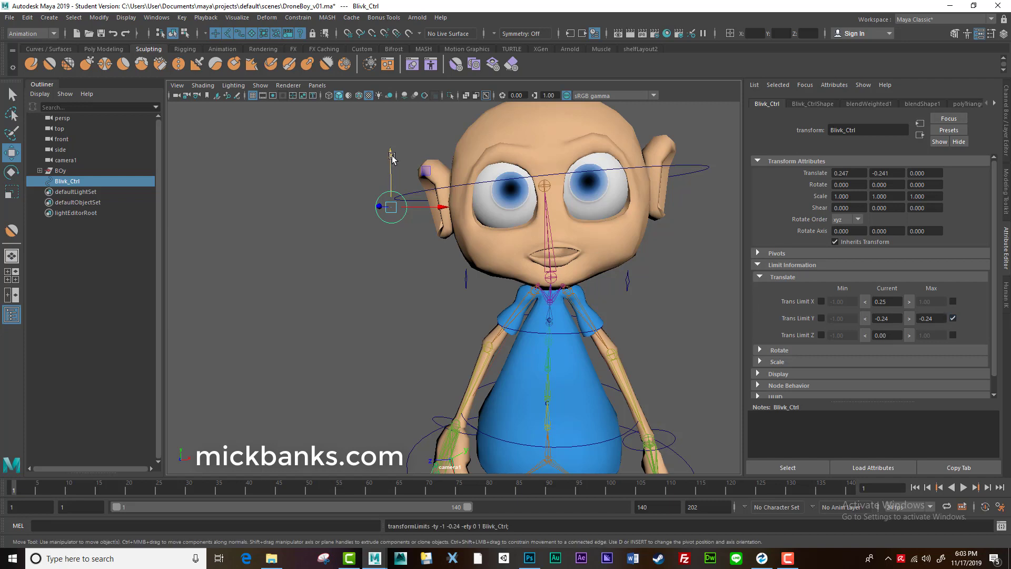
Lower Blivk_Ctrl to about -14.53 in Y, enable that as its minimum Y limit, and test the Y range.
{"action": "left_click_drag", "start_coordinate": [390, 159], "coordinate": [391, 215]}
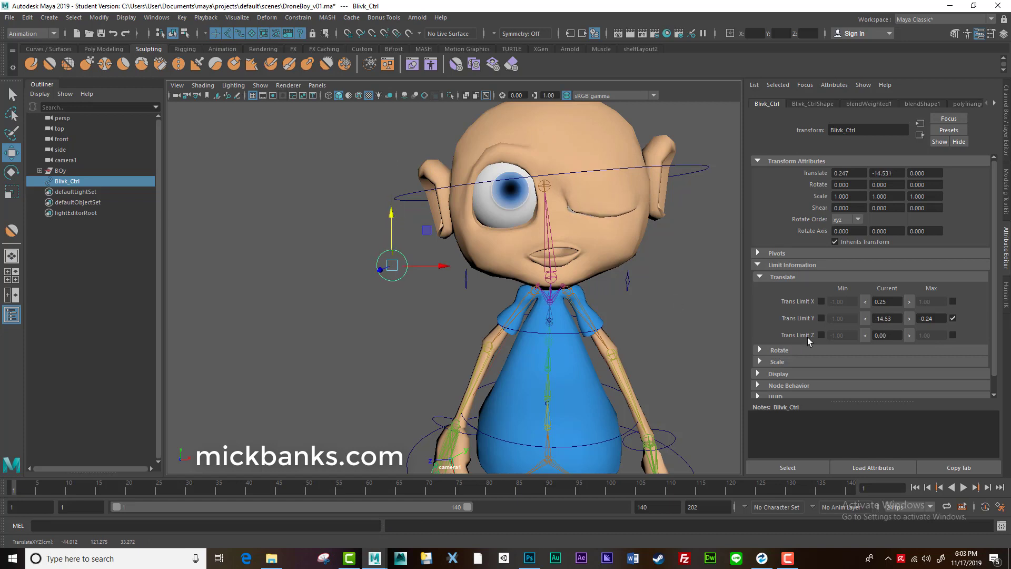
{"action": "left_click", "coordinate": [866, 321]}
{"action": "left_click", "coordinate": [821, 318]}
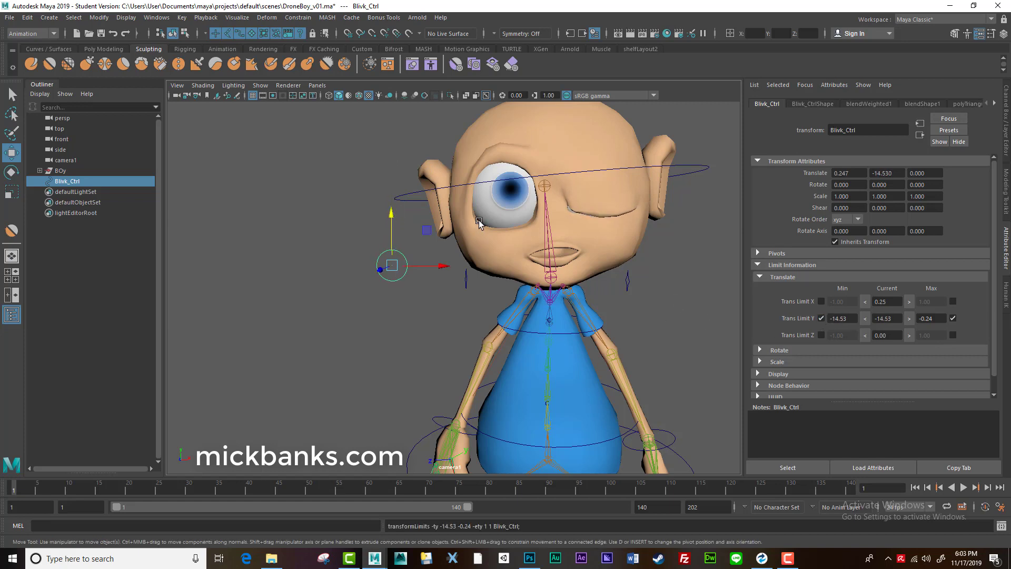
{"action": "left_click_drag", "start_coordinate": [393, 231], "coordinate": [355, 272]}
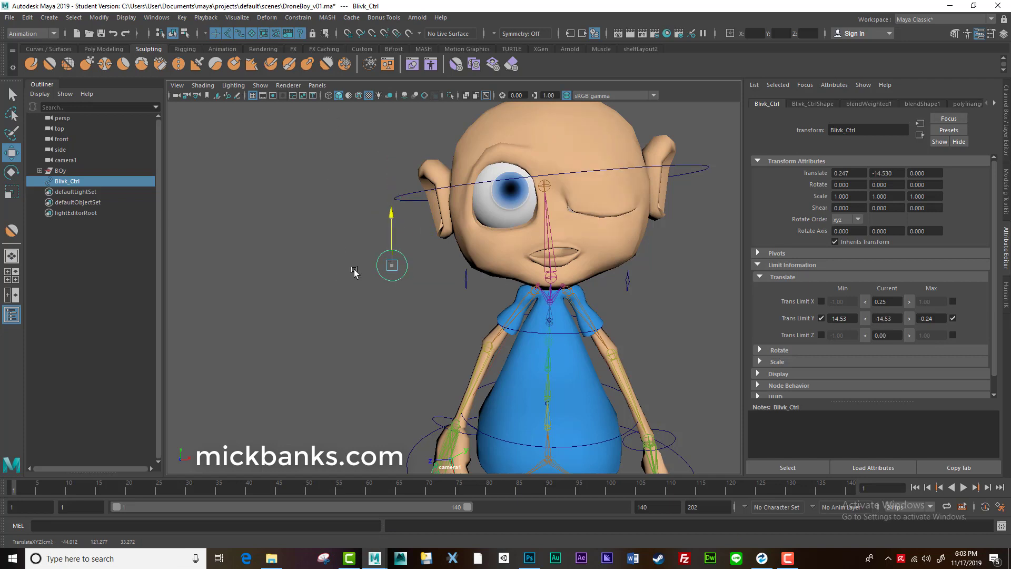
Enable X translation limits on Blivk_Ctrl with a maximum of 0.25 and a minimum of -12.27, moving it to that minimum.
{"action": "mouse_move", "coordinate": [430, 266]}
{"action": "left_mouse_down"}
{"action": "mouse_move", "coordinate": [421, 270]}
{"action": "mouse_move", "coordinate": [433, 283]}
{"action": "left_mouse_up"}
{"action": "key", "text": "ctrl+z"}
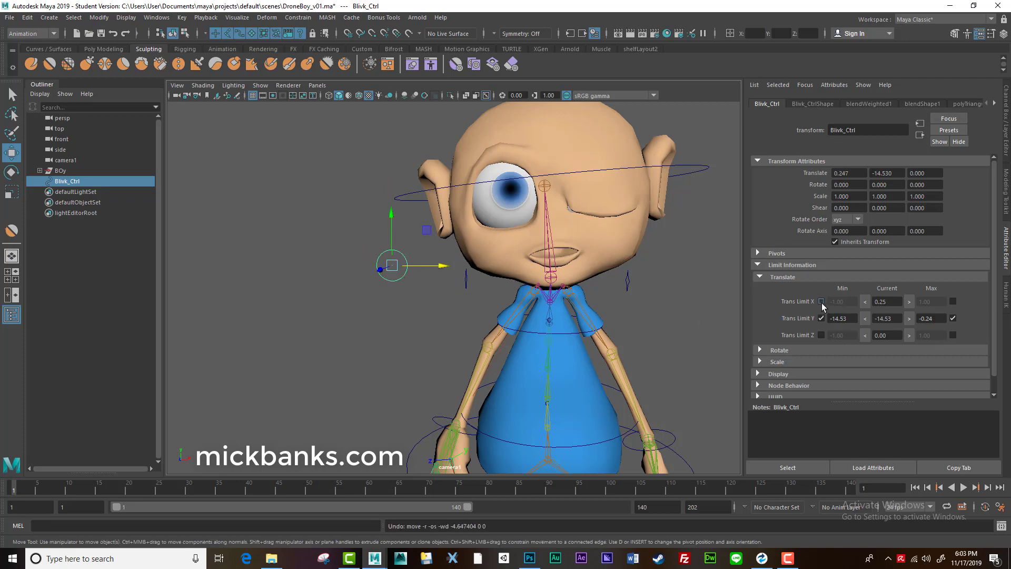
{"action": "left_click", "coordinate": [910, 302]}
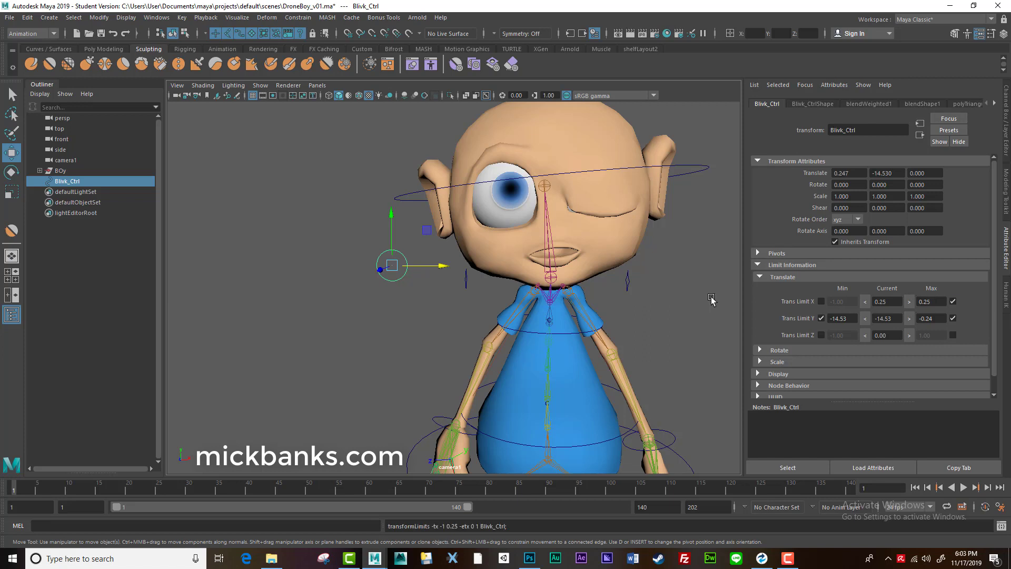
{"action": "left_click_drag", "start_coordinate": [444, 274], "coordinate": [418, 274]}
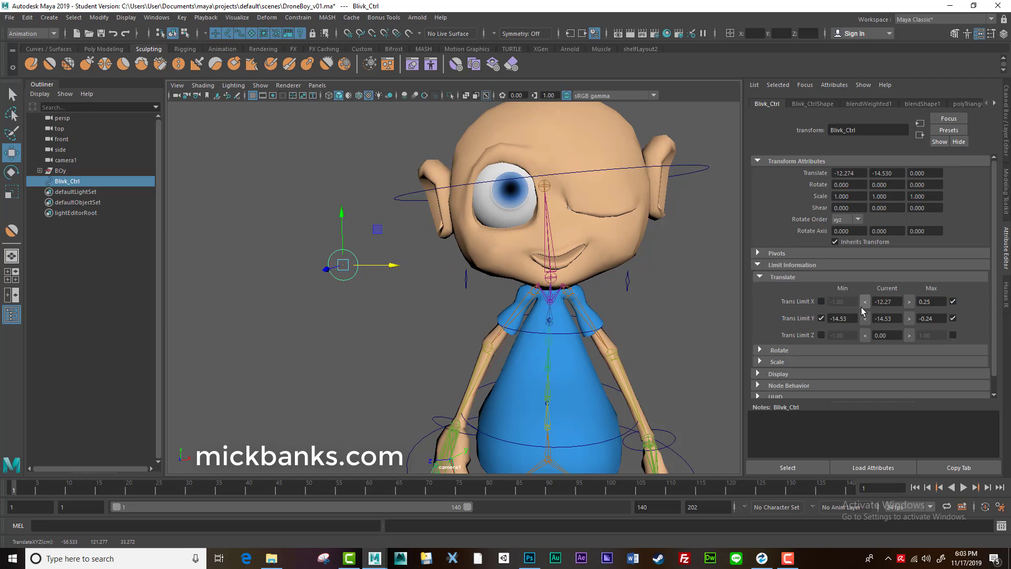
{"action": "left_click_drag", "start_coordinate": [894, 301], "coordinate": [872, 300]}
{"action": "left_click", "coordinate": [821, 302]}
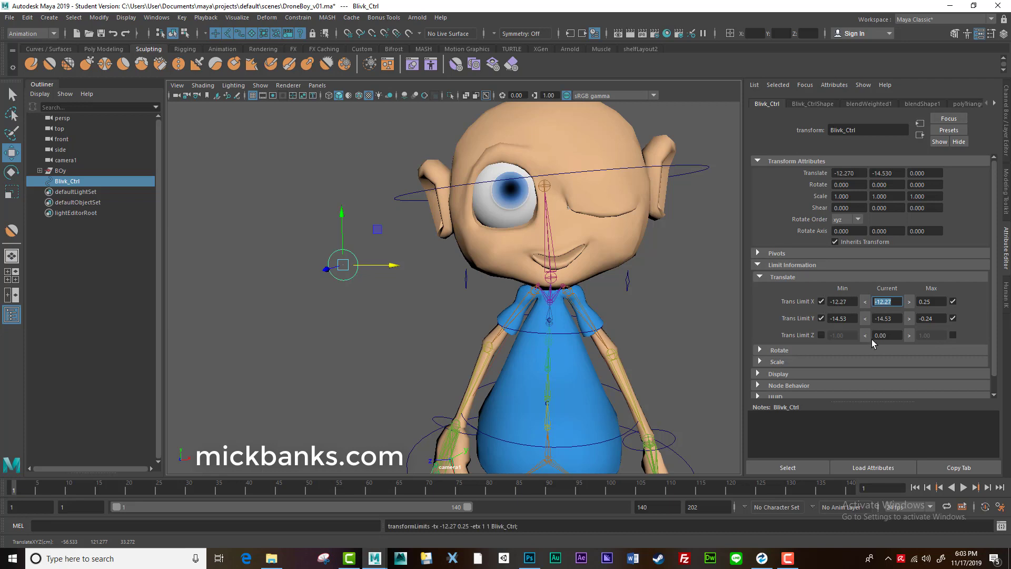
Enable Blivk_Ctrl's Z translation limits at -1 and 1, and test the limited control by moving it to X 0.25, Y -0.24.
{"action": "left_click", "coordinate": [821, 335]}
{"action": "left_click", "coordinate": [951, 335]}
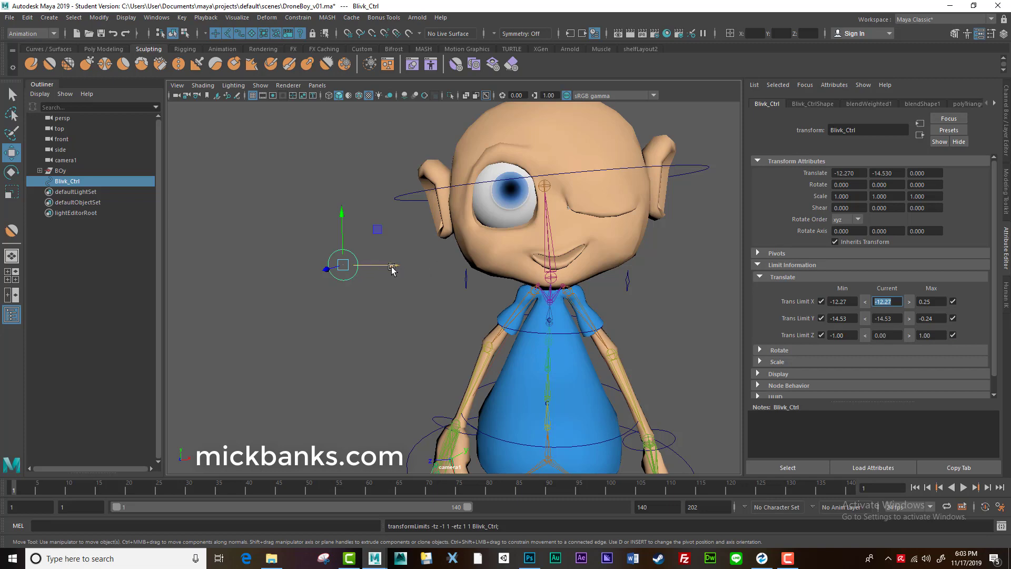
{"action": "middle_click_drag", "start_coordinate": [262, 285], "coordinate": [408, 210]}
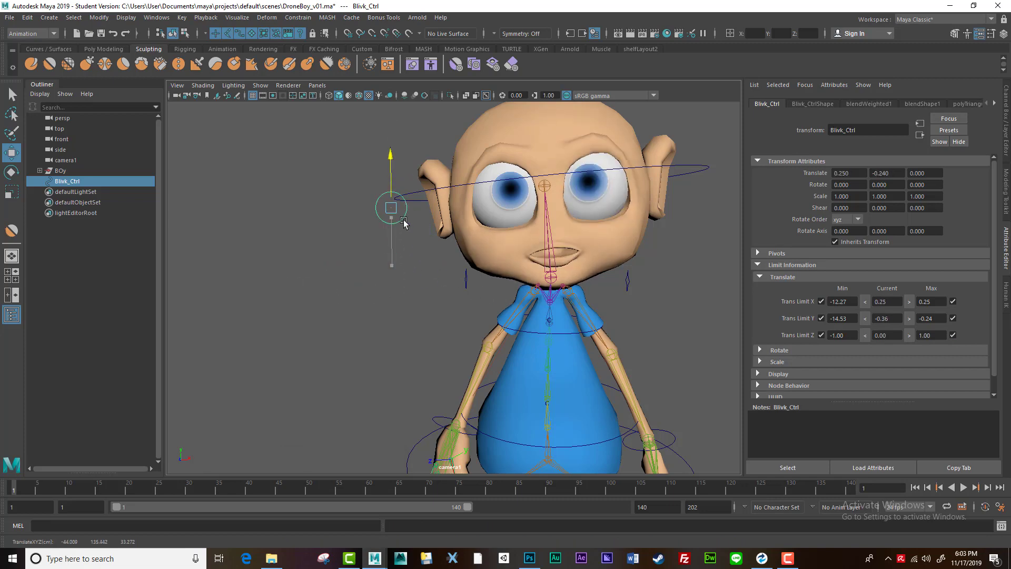